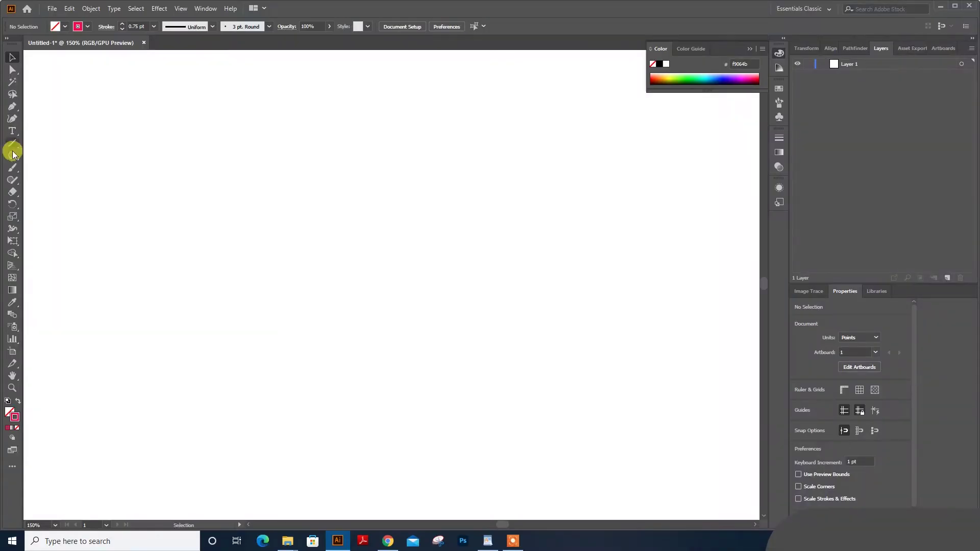
# - Bring up the shape tools flyout hidden under the Rectangle tool
pyautogui.click(13, 156)
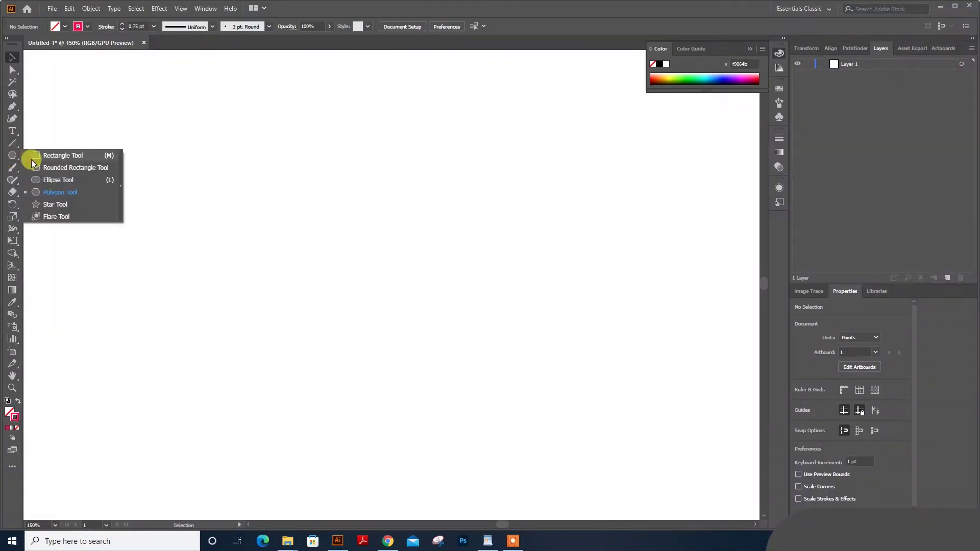
# - Draw a tall ellipse, resize it to about 159 × 272 pt, and zoom to 200%
pyautogui.click(35, 178)
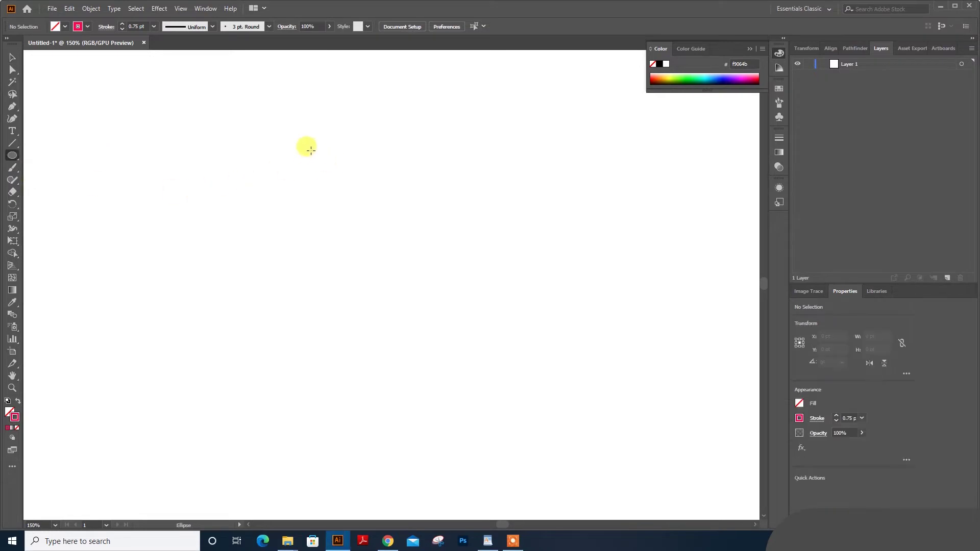
pyautogui.moveTo(311, 139)
pyautogui.mouseDown()
pyautogui.moveTo(557, 480)
pyautogui.moveTo(570, 389)
pyautogui.mouseUp()
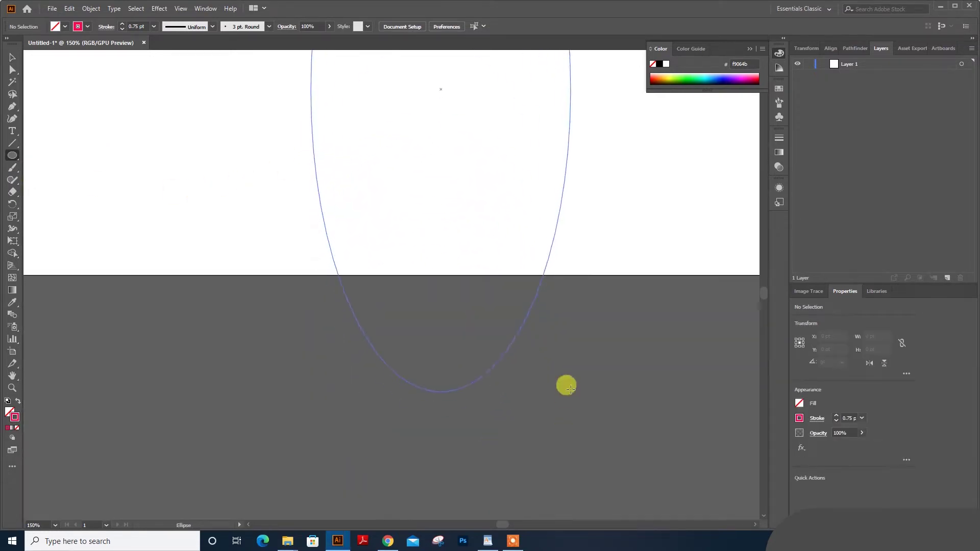
pyautogui.moveTo(570, 389); pyautogui.dragTo(583, 198)
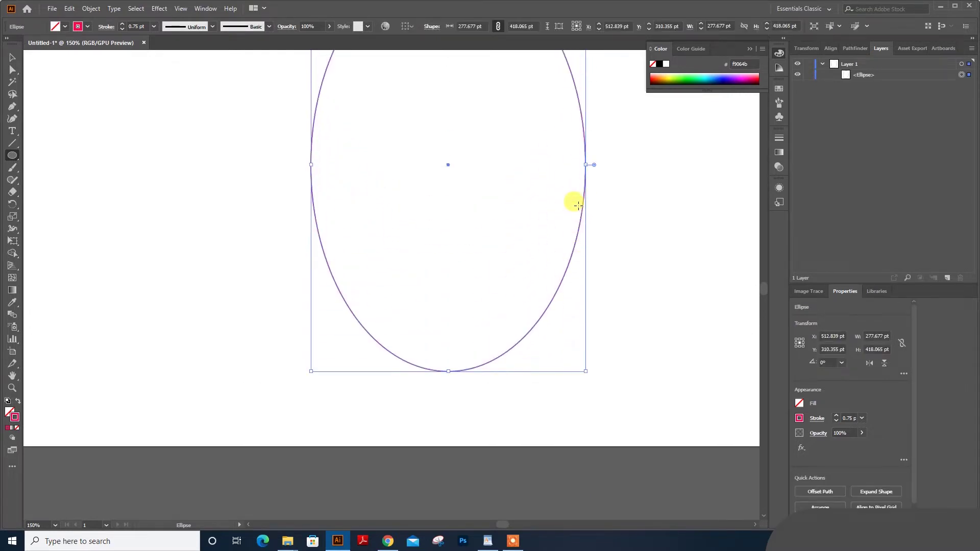
pyautogui.scroll(5, 574, 202)
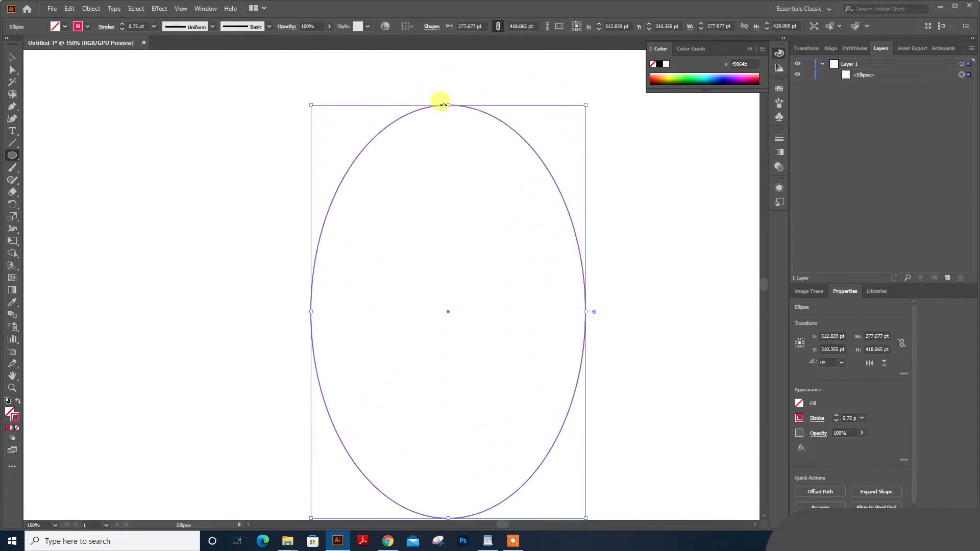
pyautogui.moveTo(447, 105); pyautogui.dragTo(447, 70)
pyautogui.scroll(3, 459, 179)
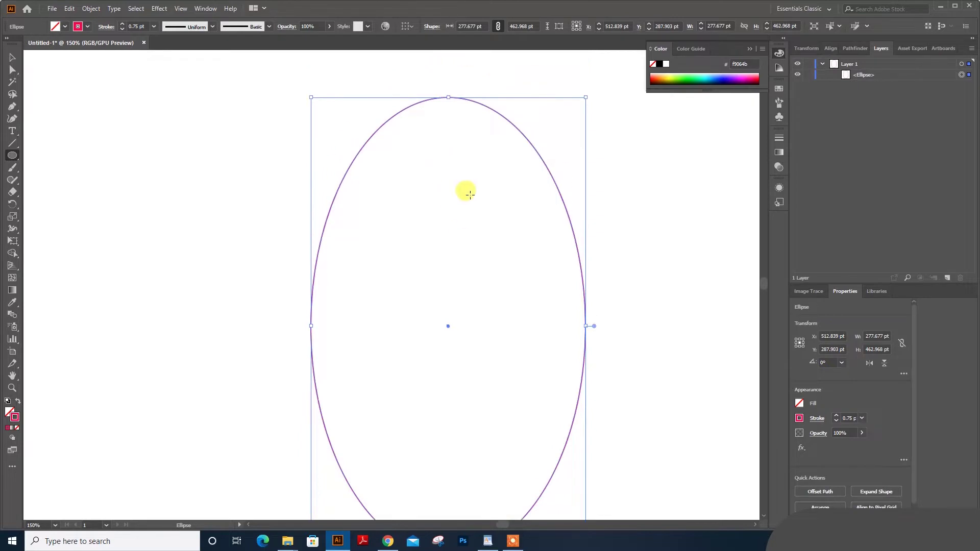
pyautogui.moveTo(451, 158); pyautogui.dragTo(451, 146)
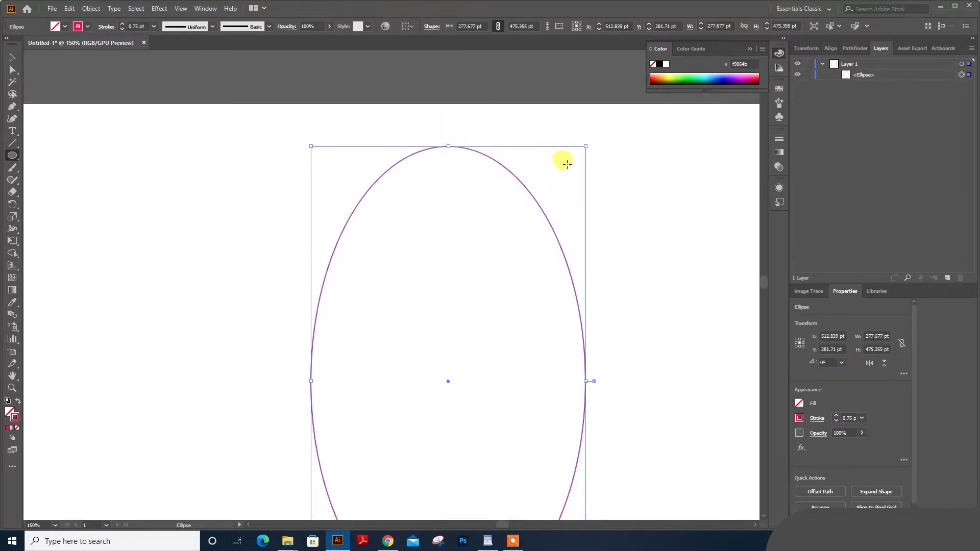
pyautogui.moveTo(587, 147); pyautogui.dragTo(527, 249)
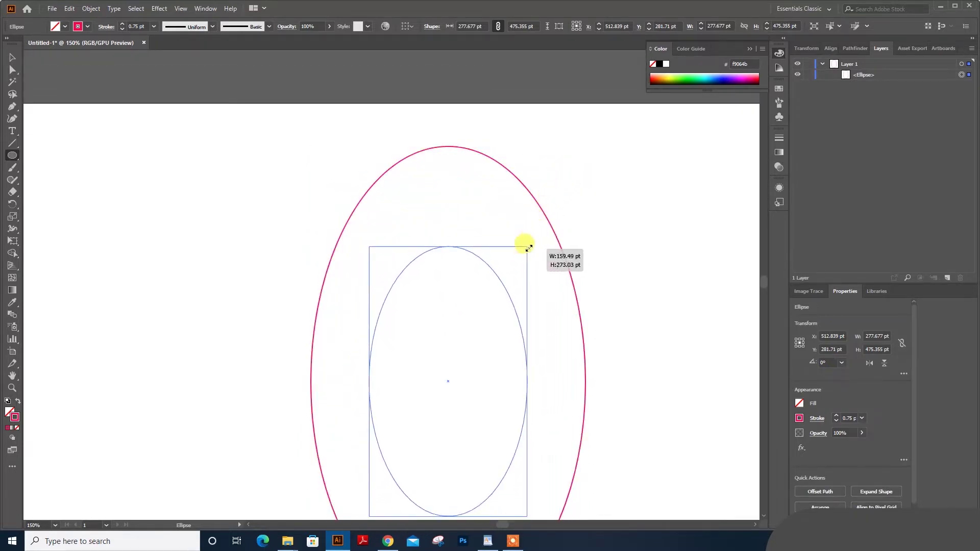
pyautogui.hotkey('ctrl', '+')
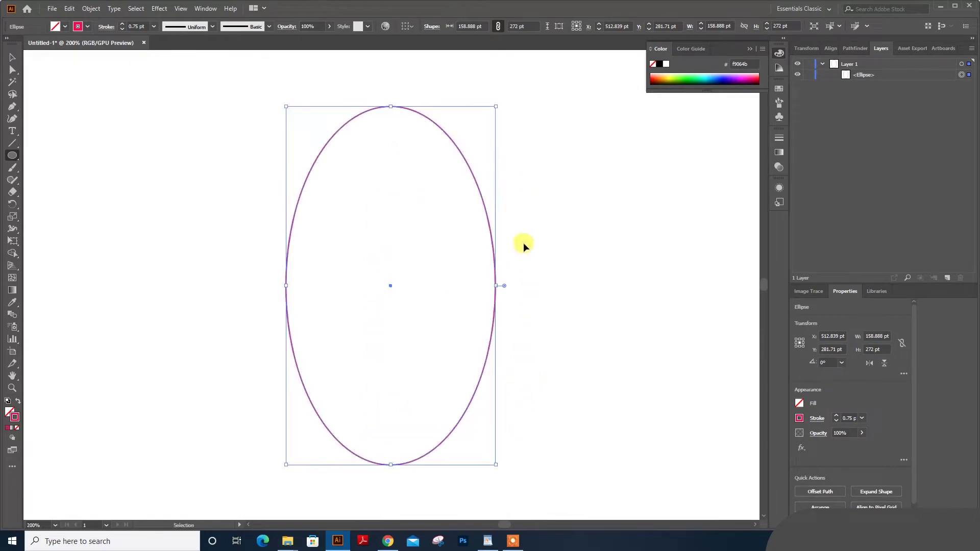
# - Set the ellipse's stroke to None and give it a first fill colour
pyautogui.click(17, 427)
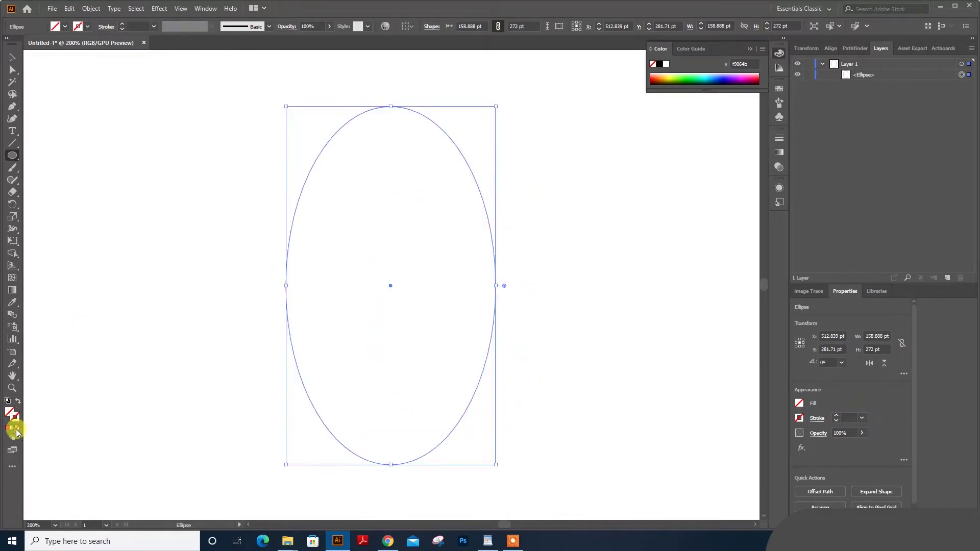
pyautogui.doubleClick(8, 412)
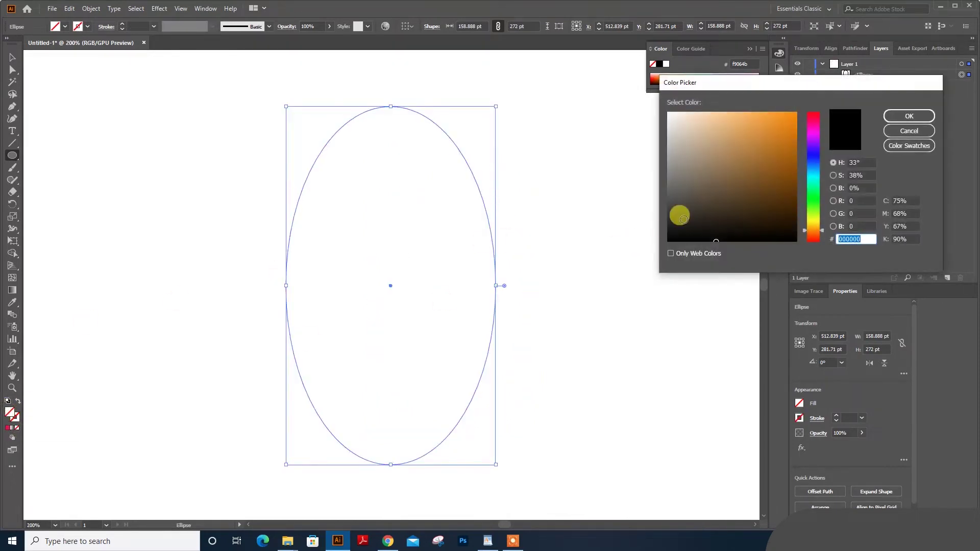
pyautogui.moveTo(684, 222); pyautogui.dragTo(670, 239)
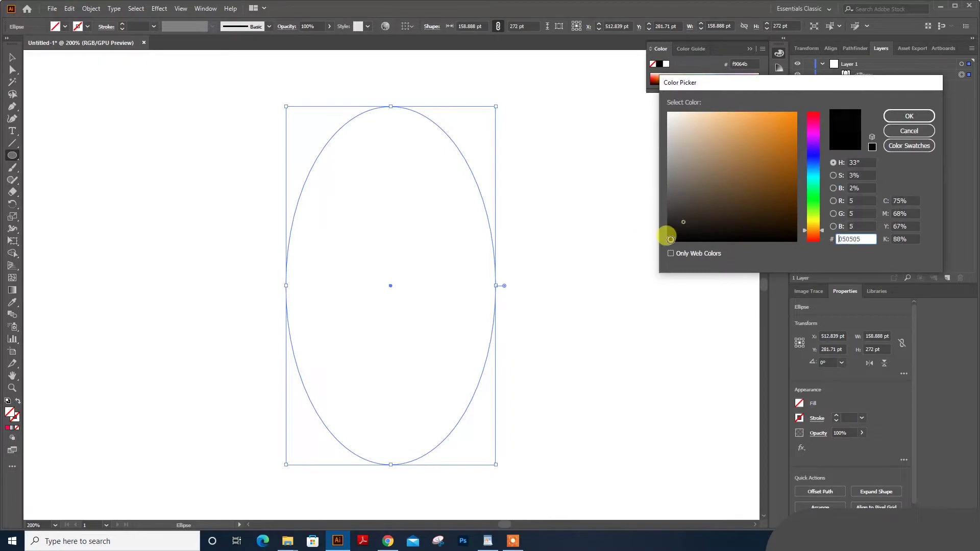
pyautogui.click(910, 115)
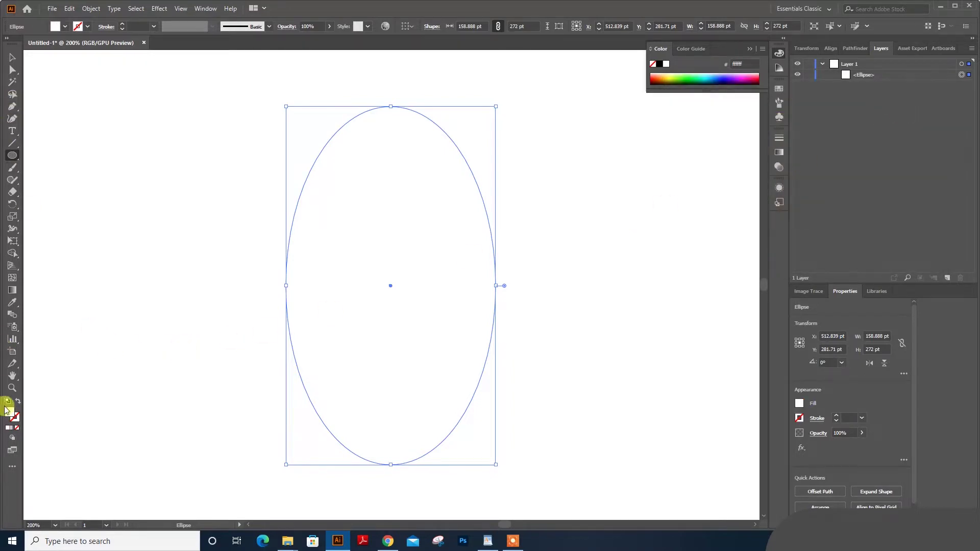
# - Change the ellipse's fill to black 000000 and deselect it
pyautogui.doubleClick(9, 414)
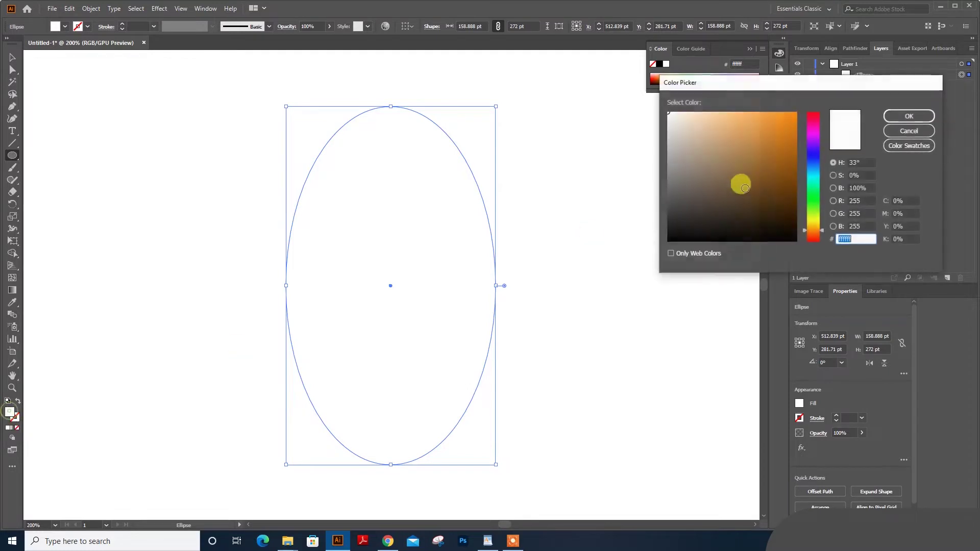
pyautogui.moveTo(674, 218); pyautogui.dragTo(671, 240)
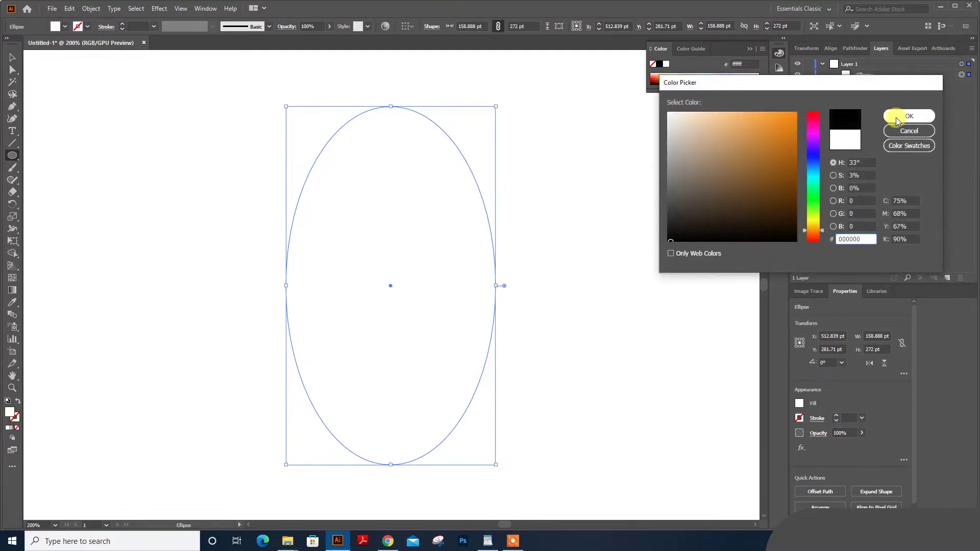
pyautogui.click(909, 116)
pyautogui.click(12, 58)
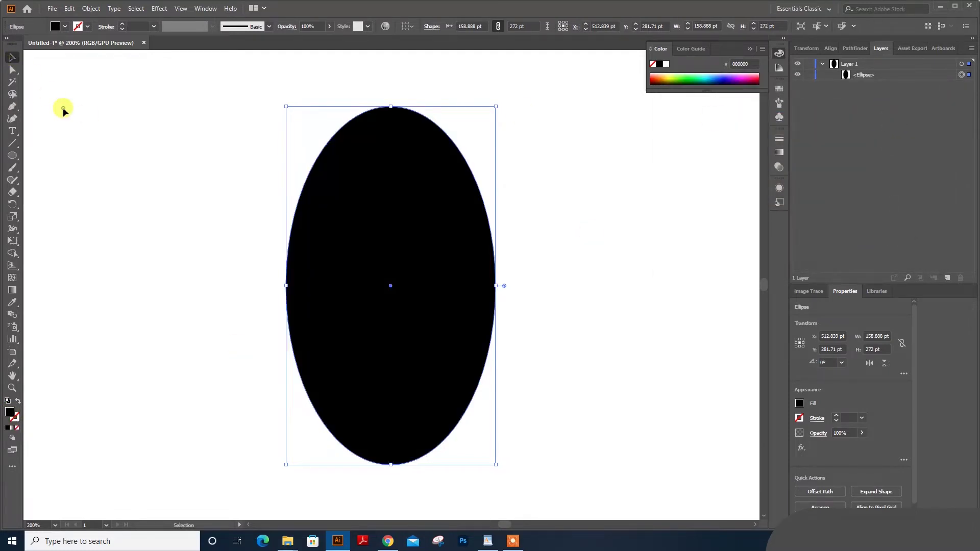
pyautogui.click(245, 184)
# - Duplicate the black ellipse and shrink the copy to about 127.5 × 208 pt, sitting low
pyautogui.click(401, 230)
pyautogui.moveTo(866, 79); pyautogui.dragTo(853, 73)
pyautogui.moveTo(496, 108); pyautogui.dragTo(482, 137)
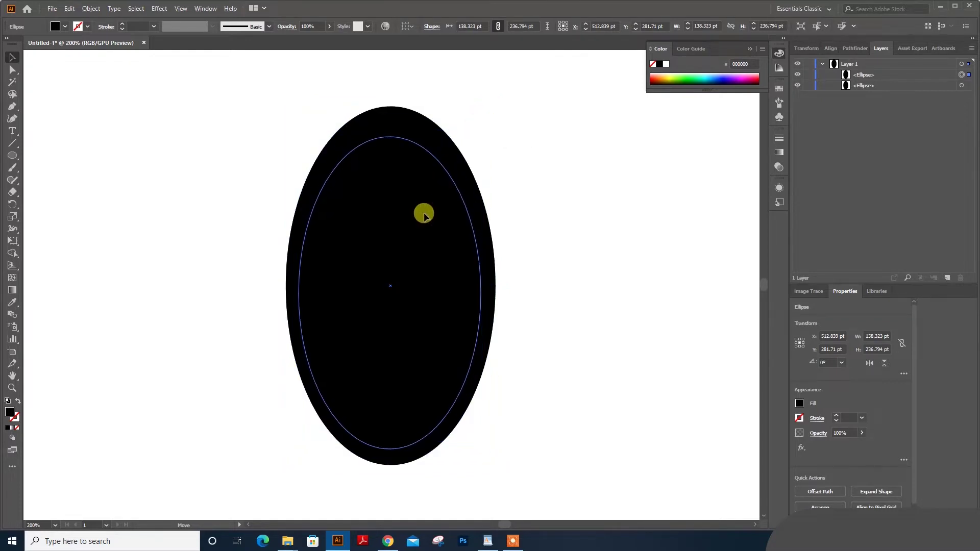
pyautogui.moveTo(424, 217); pyautogui.dragTo(424, 226)
pyautogui.moveTo(390, 145); pyautogui.dragTo(389, 230)
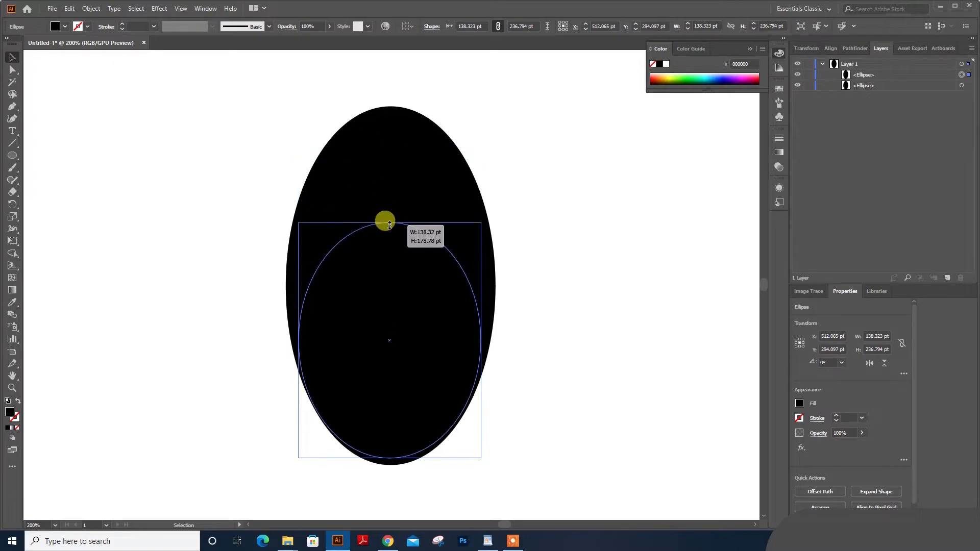
pyautogui.hotkey('ctrl', 'z')
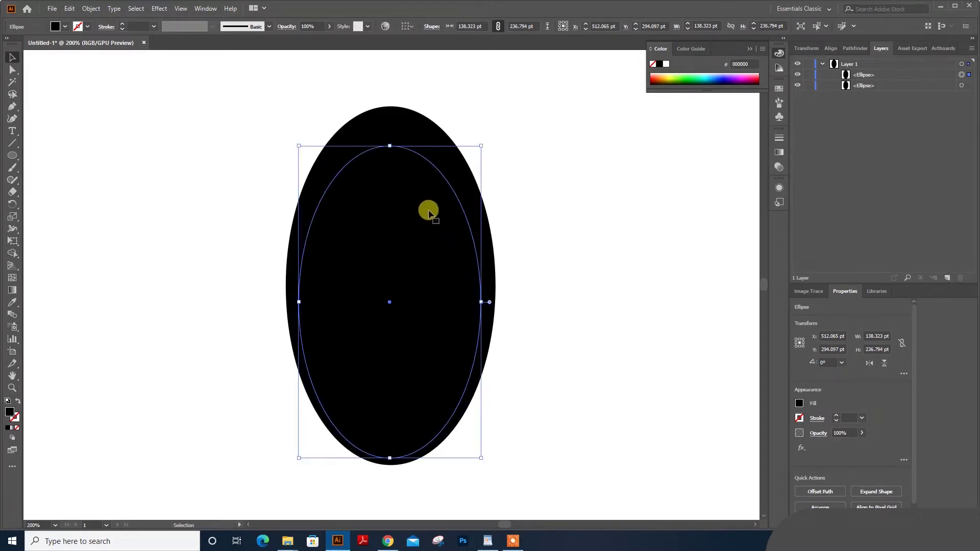
pyautogui.moveTo(481, 146); pyautogui.dragTo(473, 158)
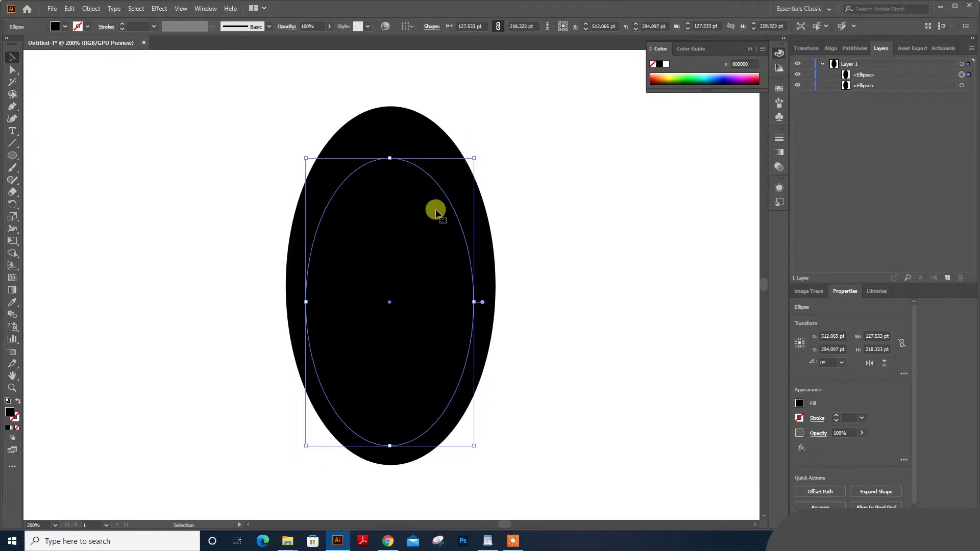
pyautogui.press('Down')
pyautogui.press('Down')
pyautogui.press('Down')
pyautogui.press('Down')
pyautogui.press('Down')
pyautogui.press('Down')
pyautogui.press('Down')
pyautogui.press('Down')
pyautogui.press('Down')
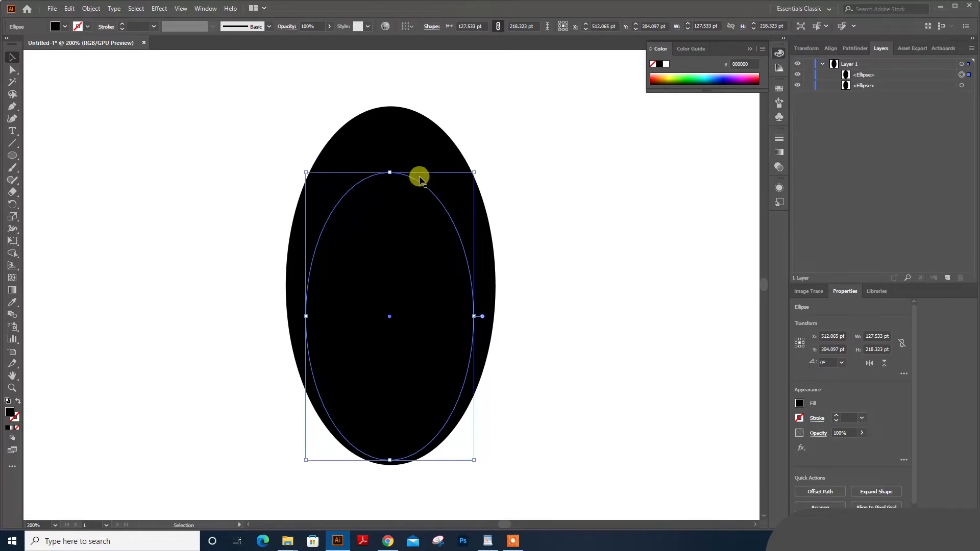
pyautogui.moveTo(388, 172); pyautogui.dragTo(388, 185)
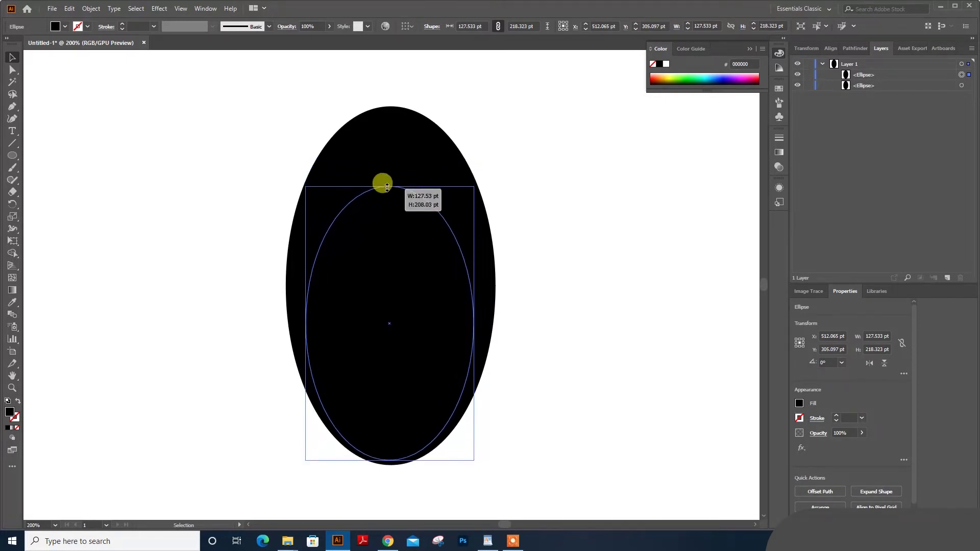
# - Fill the inner ellipse white with the Eyedropper and deselect it
pyautogui.press('i')
pyautogui.click(568, 234)
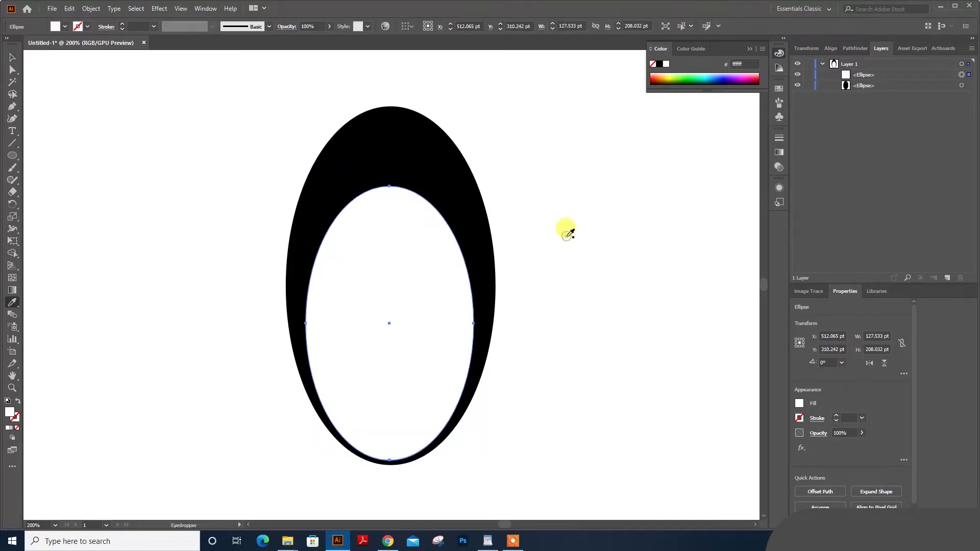
pyautogui.press('v')
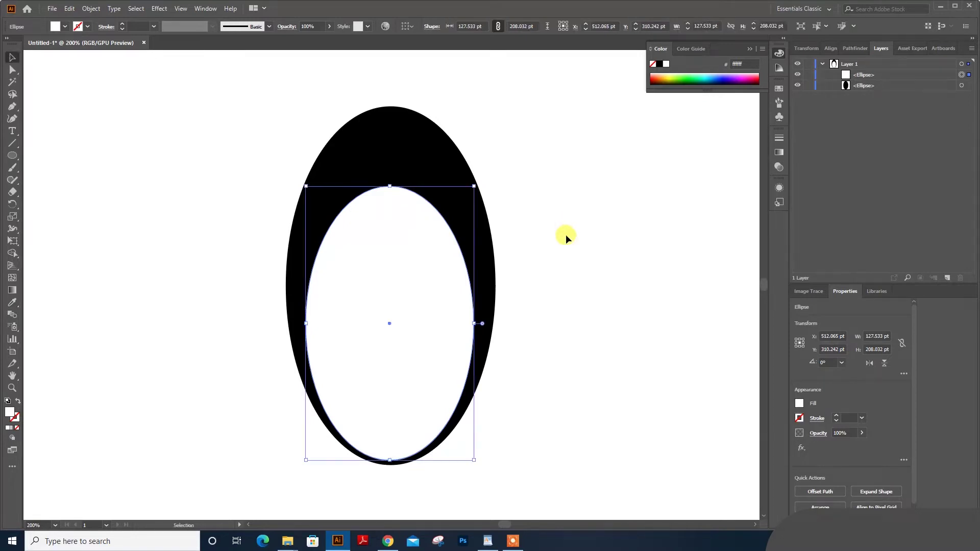
pyautogui.click(557, 233)
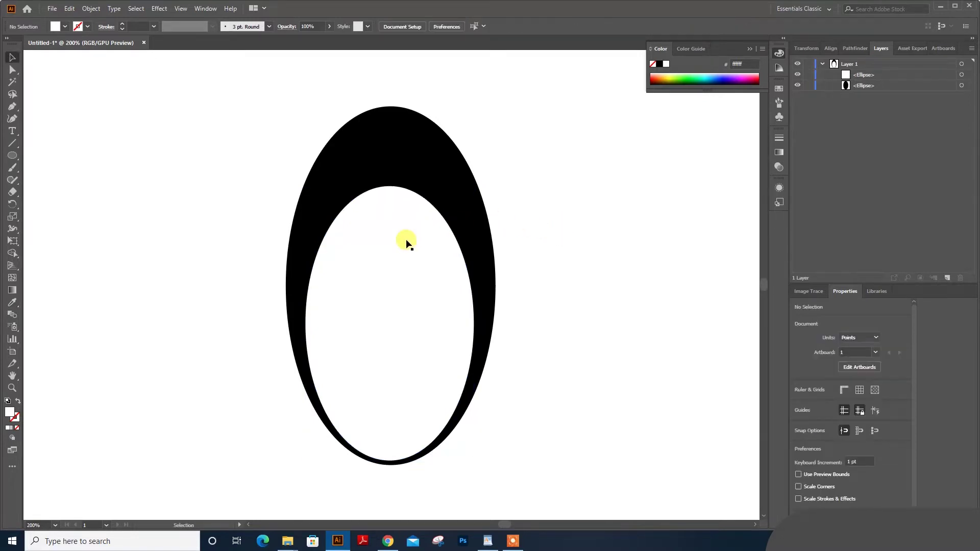
# - Draw white face ovals of about 42.6 × 56.1 pt over the belly top, then zoom to 400%
pyautogui.click(10, 157)
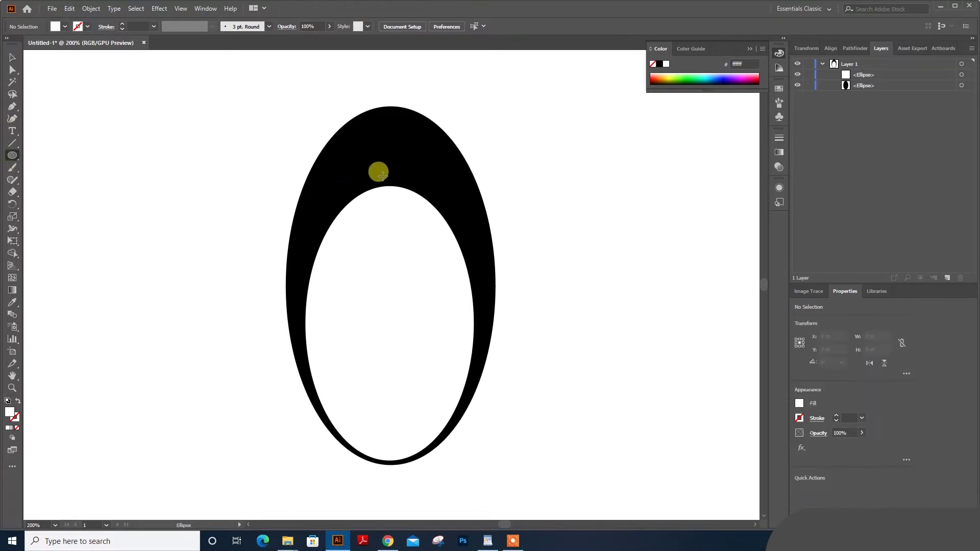
pyautogui.moveTo(355, 180); pyautogui.dragTo(367, 198)
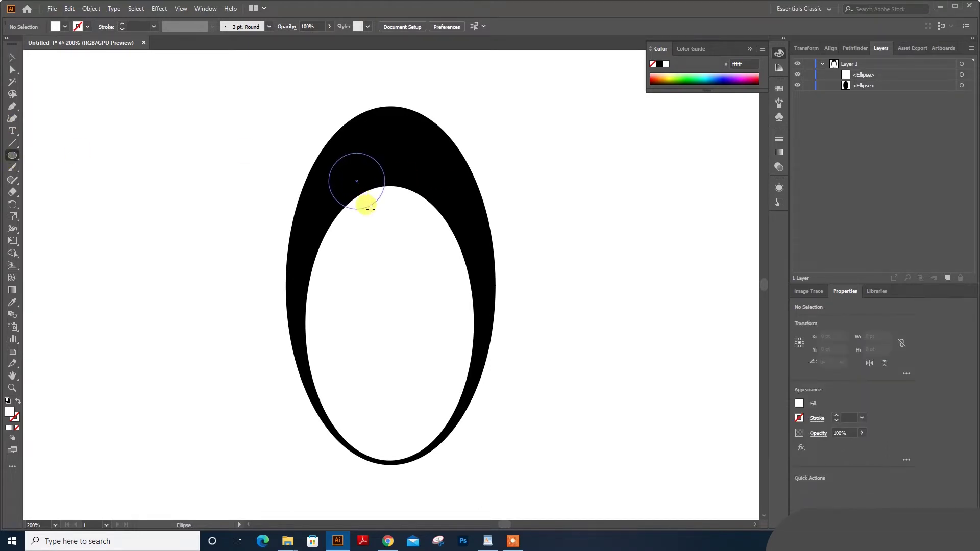
pyautogui.press('v')
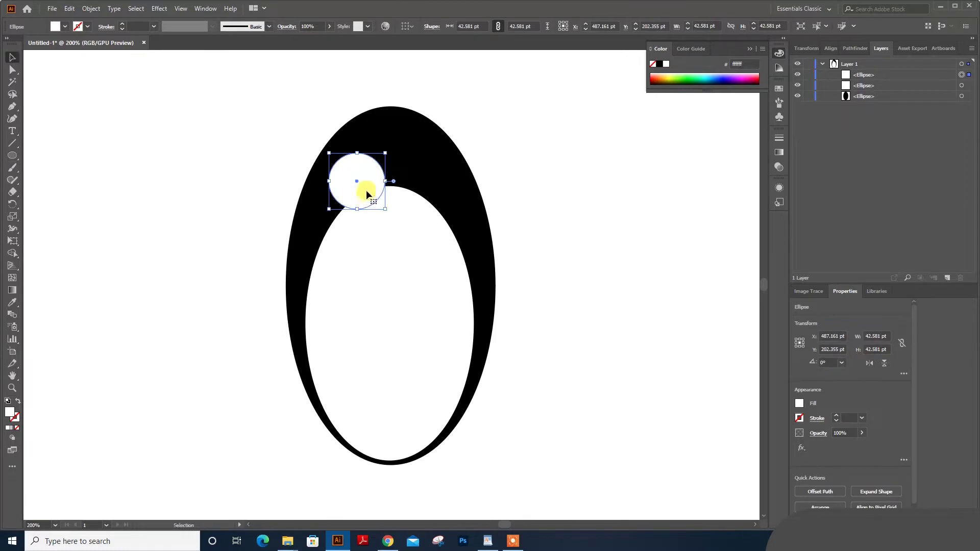
pyautogui.click(357, 151)
pyautogui.moveTo(358, 152)
pyautogui.mouseDown()
pyautogui.moveTo(357, 135)
pyautogui.moveTo(360, 159)
pyautogui.moveTo(414, 169)
pyautogui.mouseUp()
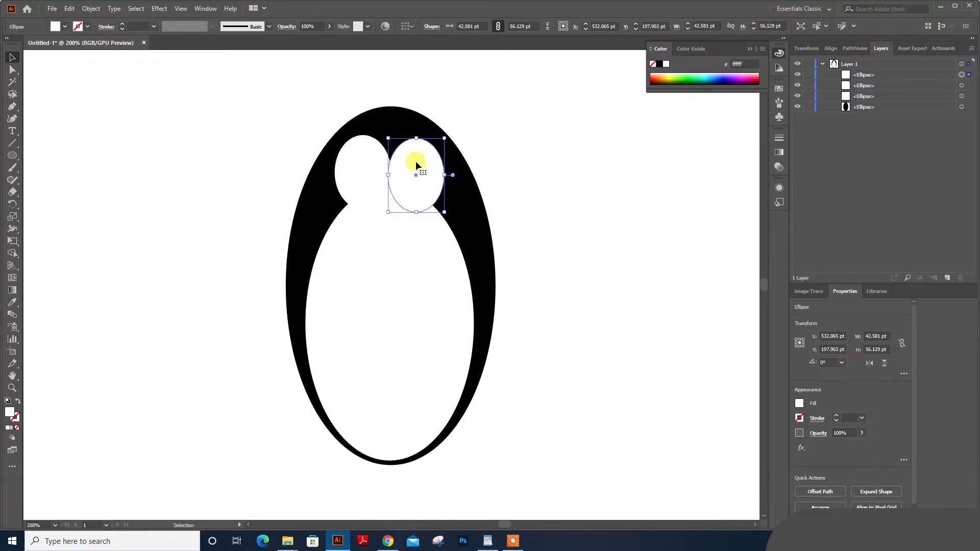
pyautogui.click(490, 142)
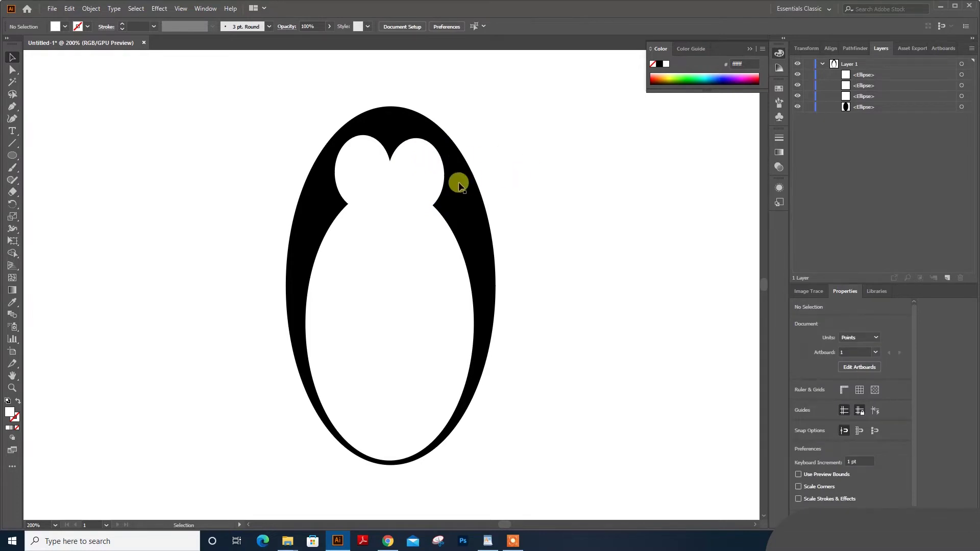
pyautogui.hotkey('ctrl', '=')
pyautogui.hotkey('ctrl', '=')
pyautogui.scroll(2, 440, 190)
pyautogui.scroll(3, 438, 214)
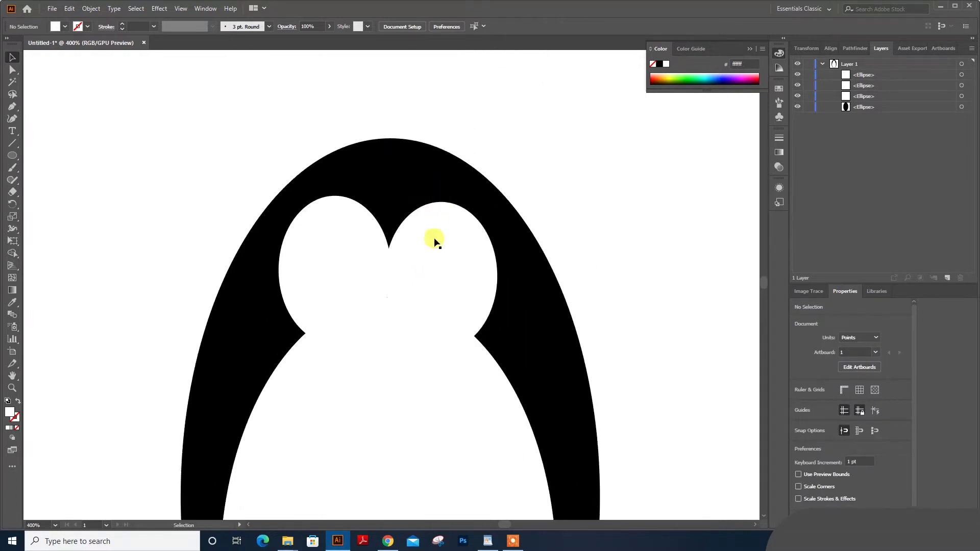
# - Draw a small ellipse below the face patches and fill it orange #ffb127
pyautogui.click(11, 156)
pyautogui.click(11, 156)
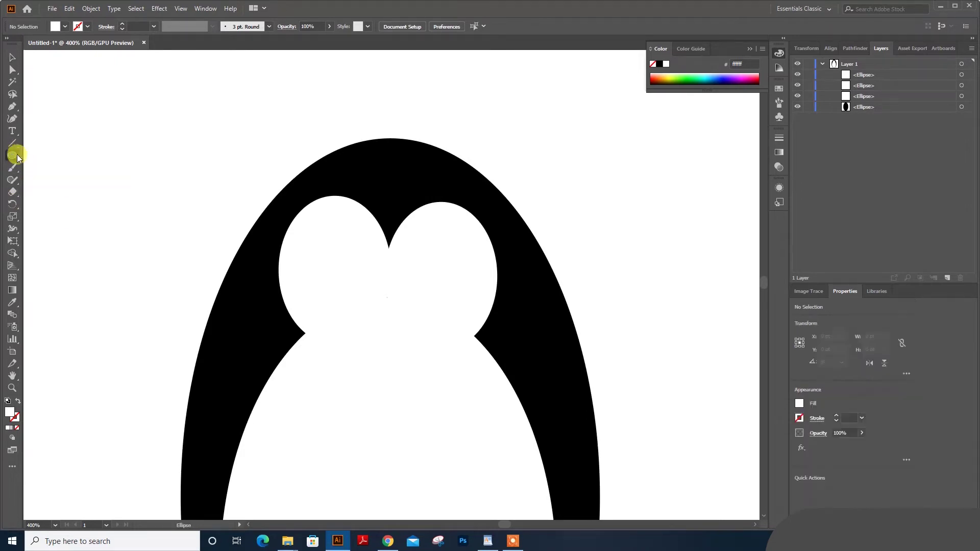
pyautogui.scroll(-2, 365, 287)
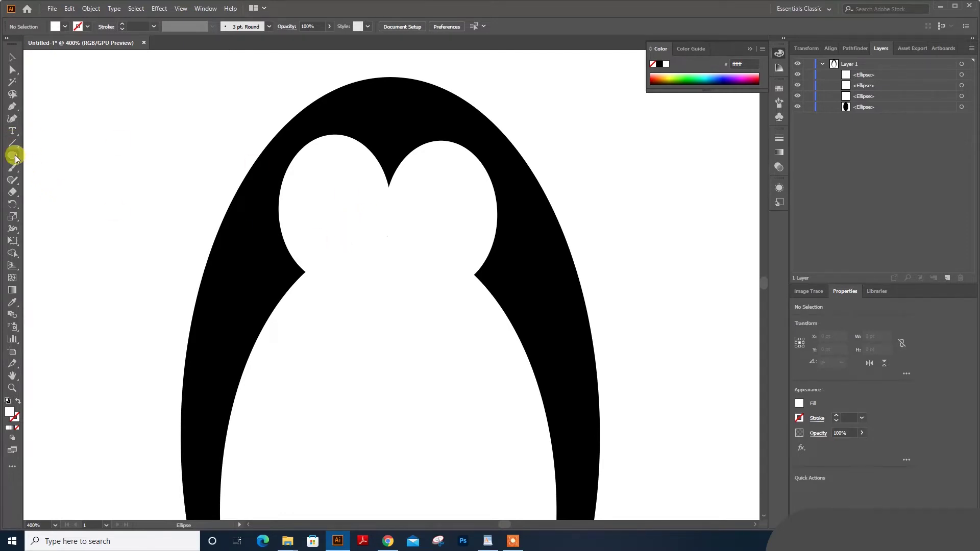
pyautogui.moveTo(352, 247)
pyautogui.mouseDown()
pyautogui.moveTo(428, 343)
pyautogui.moveTo(423, 294)
pyautogui.mouseUp()
pyautogui.scroll(-2, 421, 291)
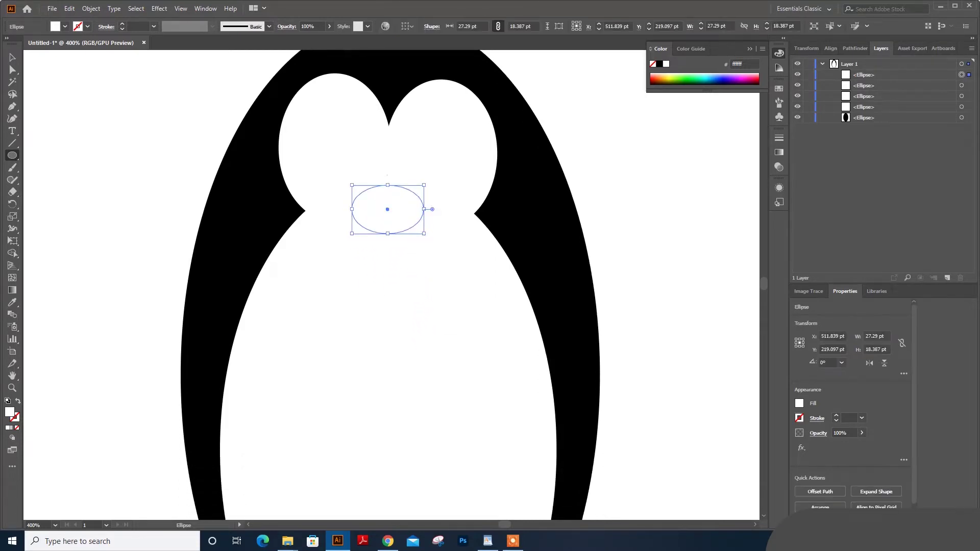
pyautogui.doubleClick(10, 413)
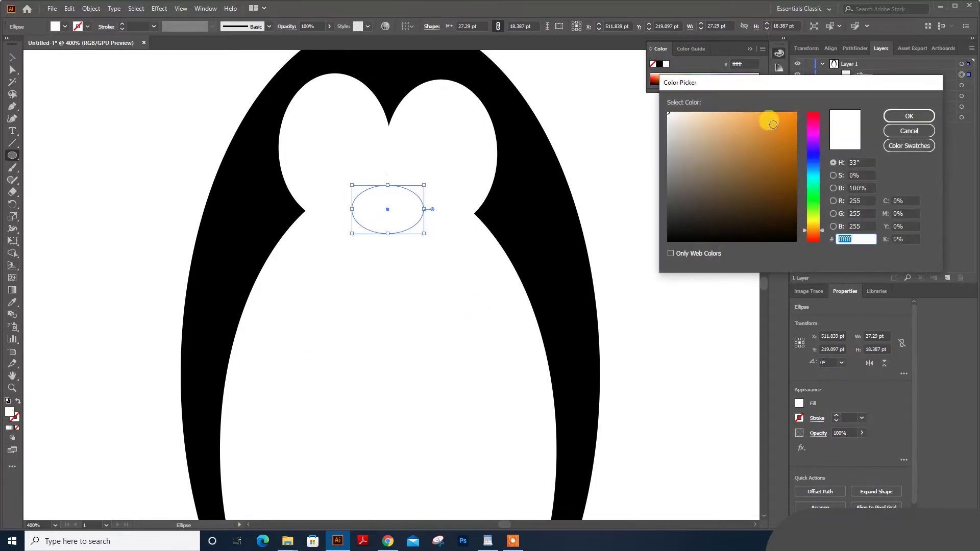
pyautogui.moveTo(785, 131); pyautogui.dragTo(789, 108)
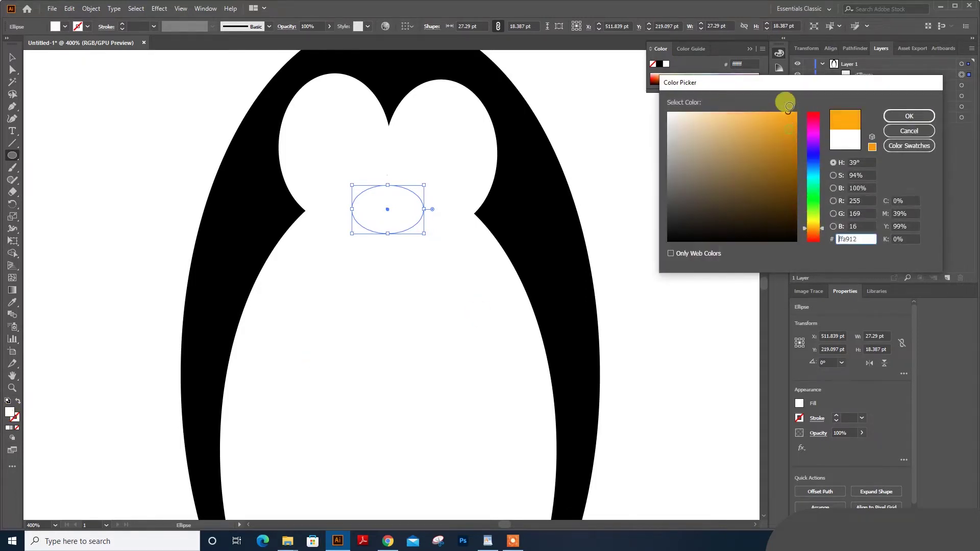
pyautogui.click(902, 116)
# - Pull the ellipse's bottom anchor into a point and enlarge the beak to about 27 × 28 pt
pyautogui.press('a')
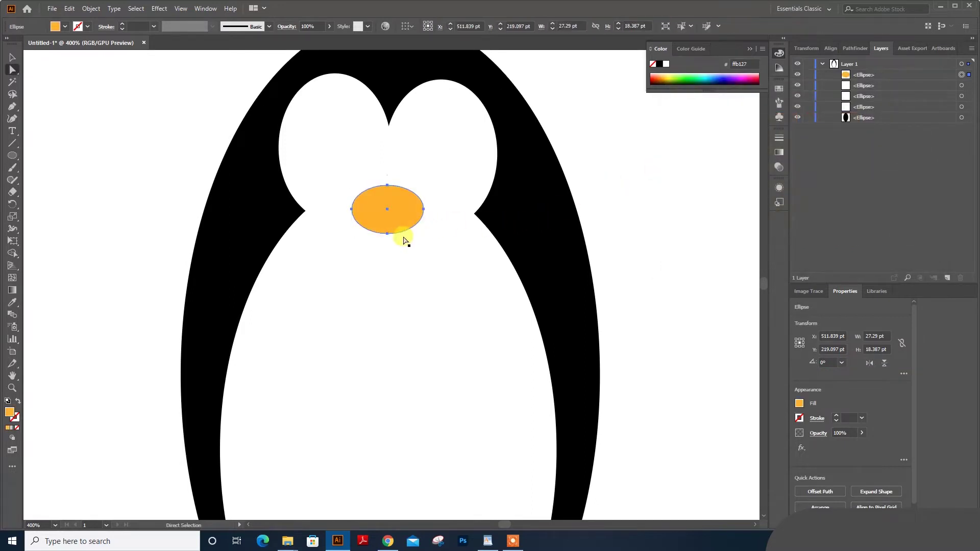
pyautogui.click(388, 235)
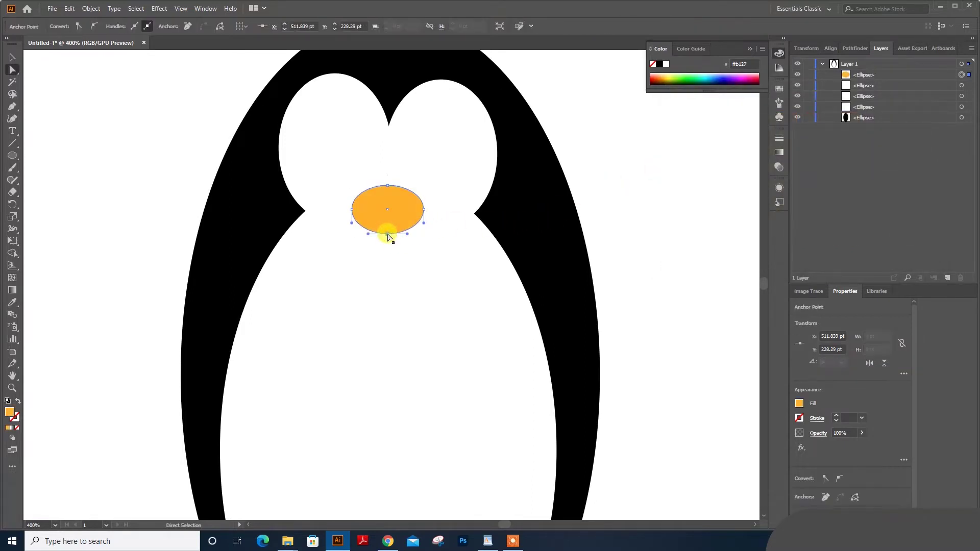
pyautogui.moveTo(388, 263)
pyautogui.mouseDown()
pyautogui.moveTo(399, 260)
pyautogui.moveTo(380, 258)
pyautogui.mouseUp()
pyautogui.click(633, 198)
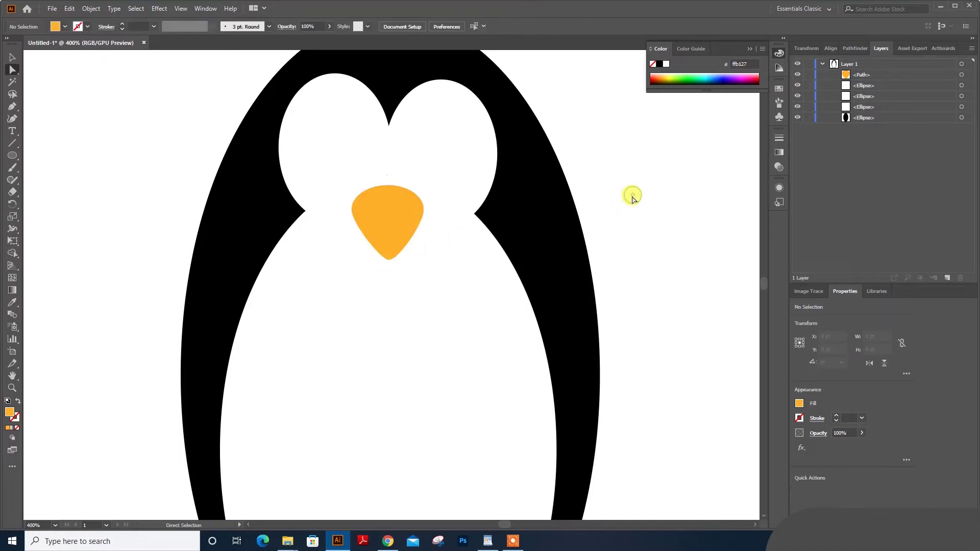
pyautogui.scroll(2, 633, 198)
pyautogui.click(12, 57)
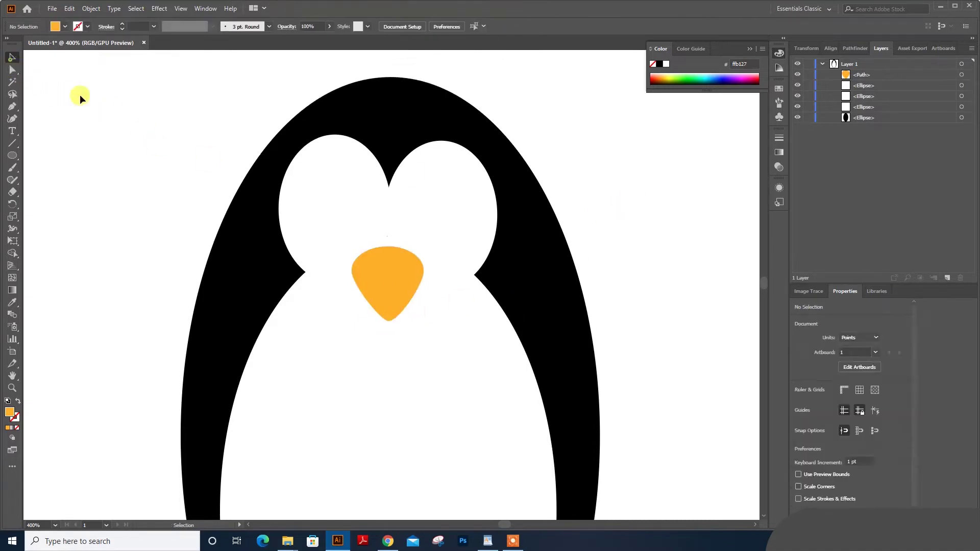
pyautogui.click(387, 272)
pyautogui.moveTo(423, 247); pyautogui.dragTo(493, 244)
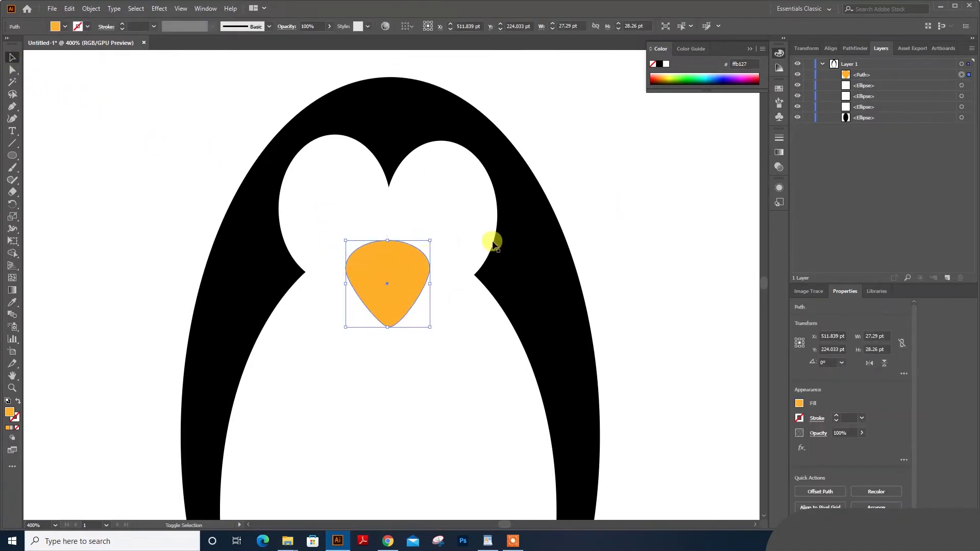
pyautogui.click(608, 228)
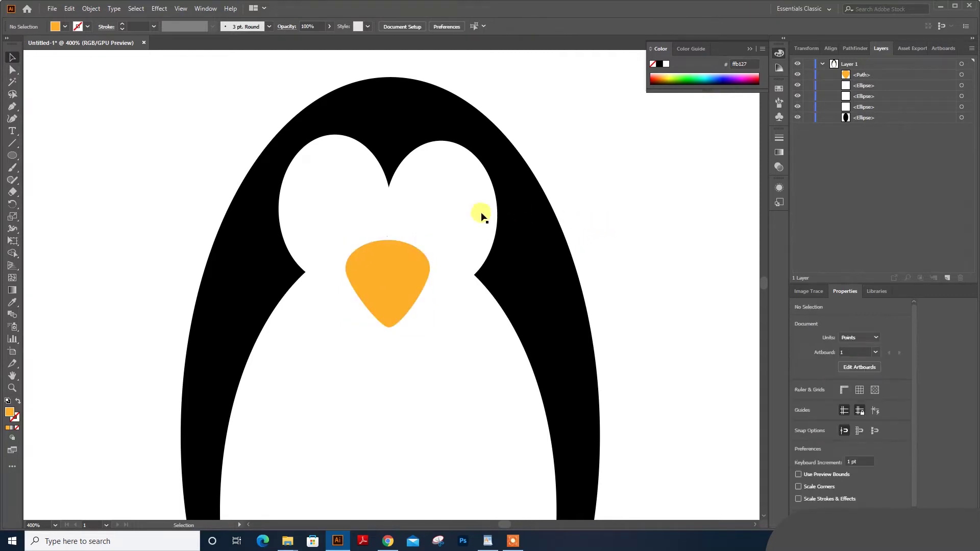
pyautogui.hotkey('ctrl', '=')
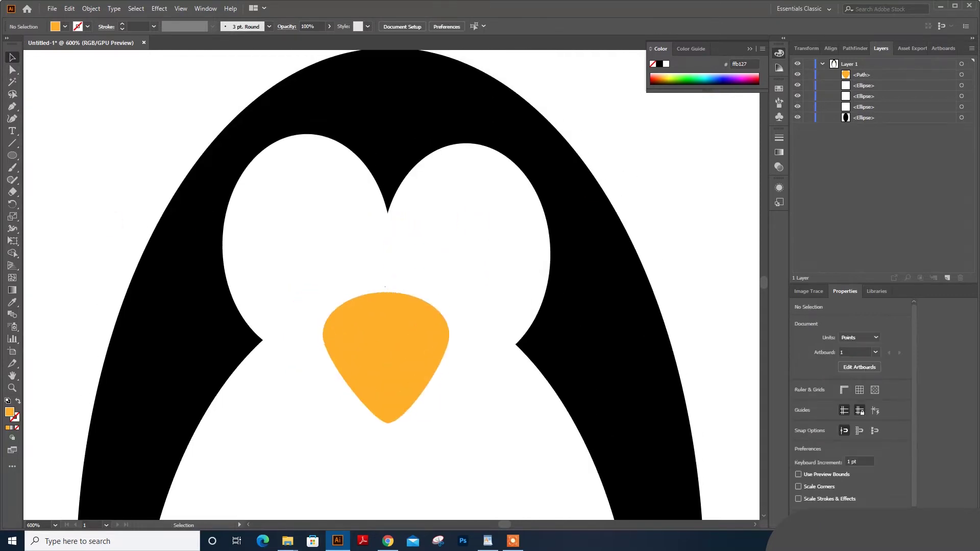
# - Draw a black eye circle on the left face patch and enlarge it
pyautogui.click(11, 156)
pyautogui.moveTo(306, 251); pyautogui.dragTo(330, 274)
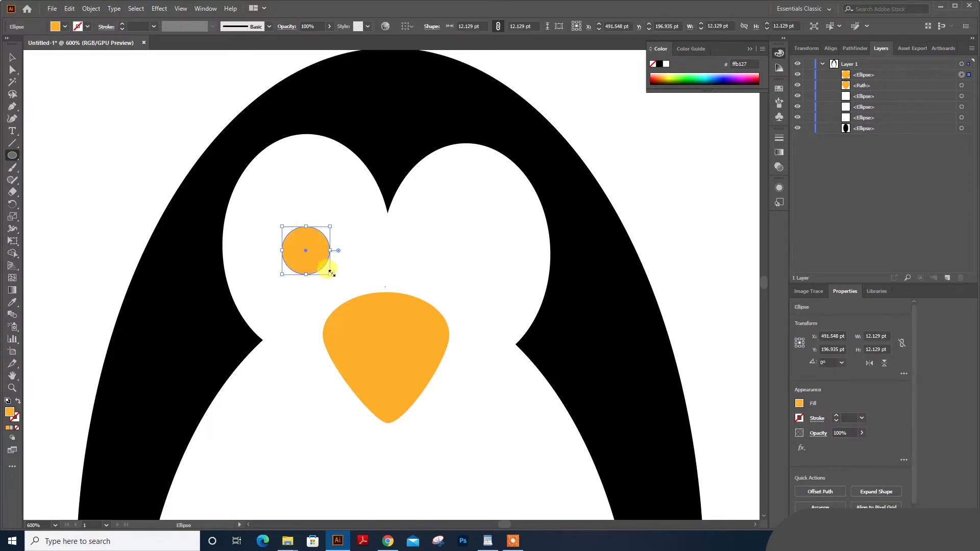
pyautogui.press('i')
pyautogui.click(367, 125)
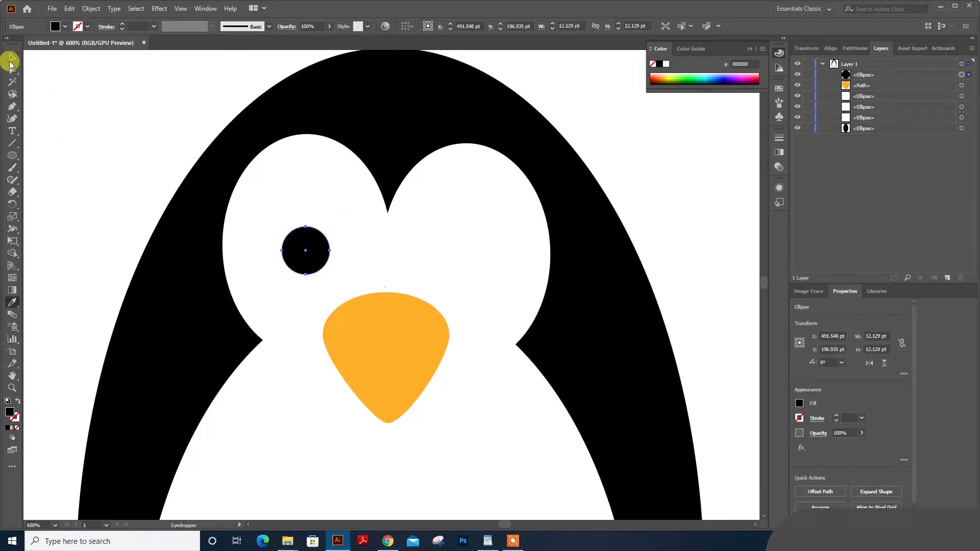
pyautogui.press('v')
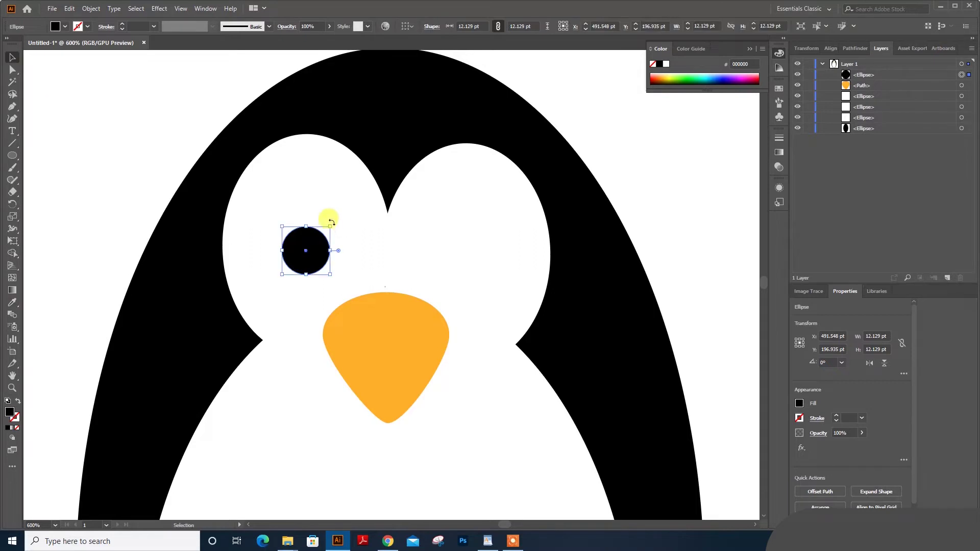
pyautogui.moveTo(331, 225); pyautogui.dragTo(340, 216)
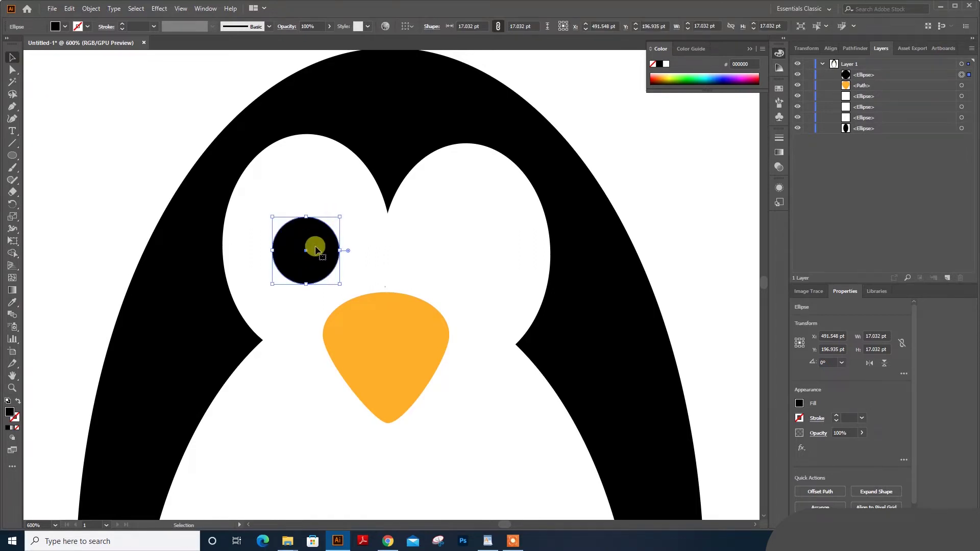
# - Add a smaller white highlight circle inside the black eye
pyautogui.moveTo(316, 249); pyautogui.dragTo(325, 252)
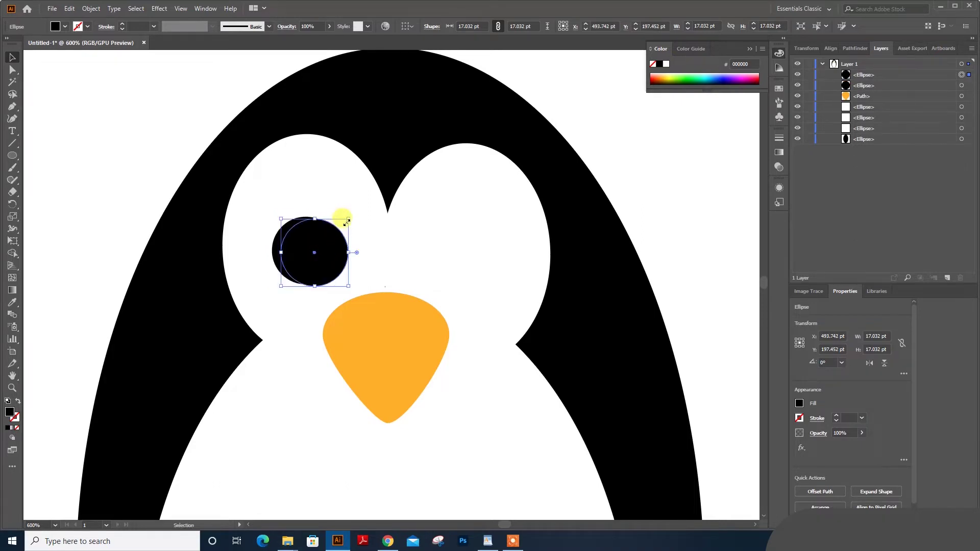
pyautogui.moveTo(349, 219); pyautogui.dragTo(317, 255)
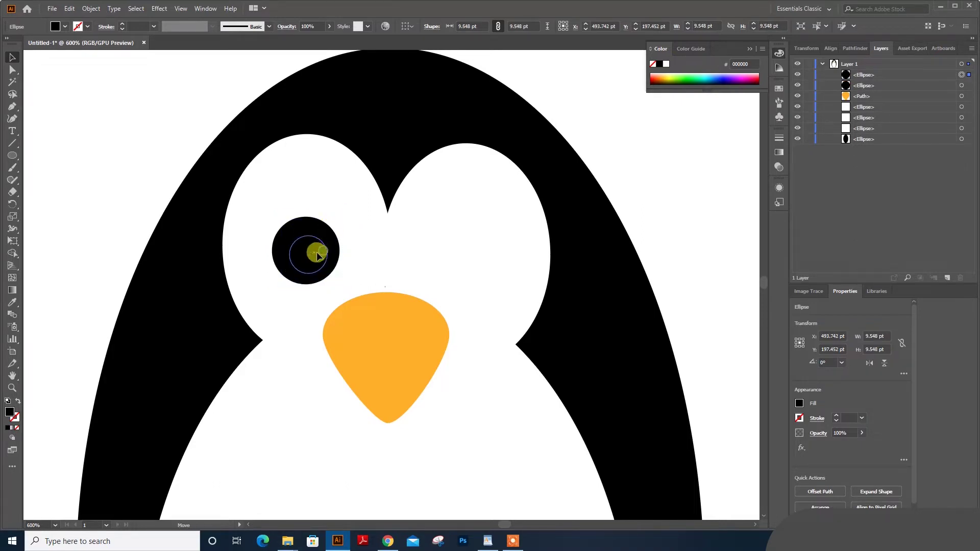
pyautogui.press('i')
pyautogui.click(332, 206)
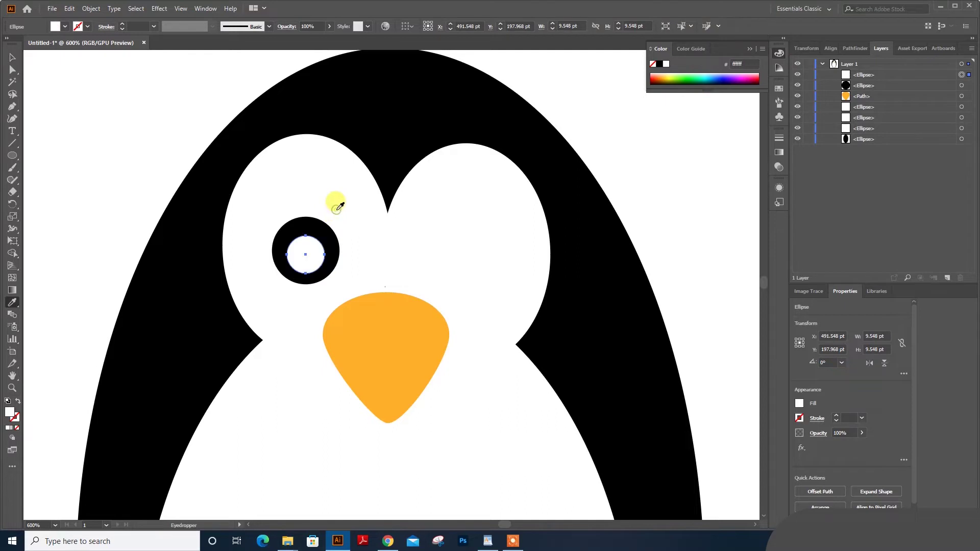
pyautogui.press('v')
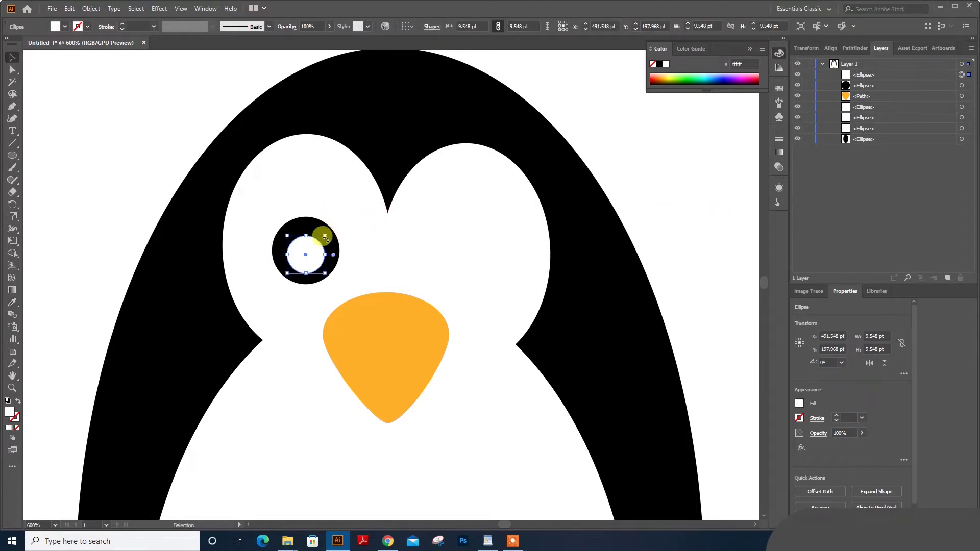
pyautogui.moveTo(326, 237); pyautogui.dragTo(306, 258)
pyautogui.click(597, 193)
# - Copy the eye and its highlight onto the right face patch
pyautogui.click(295, 259)
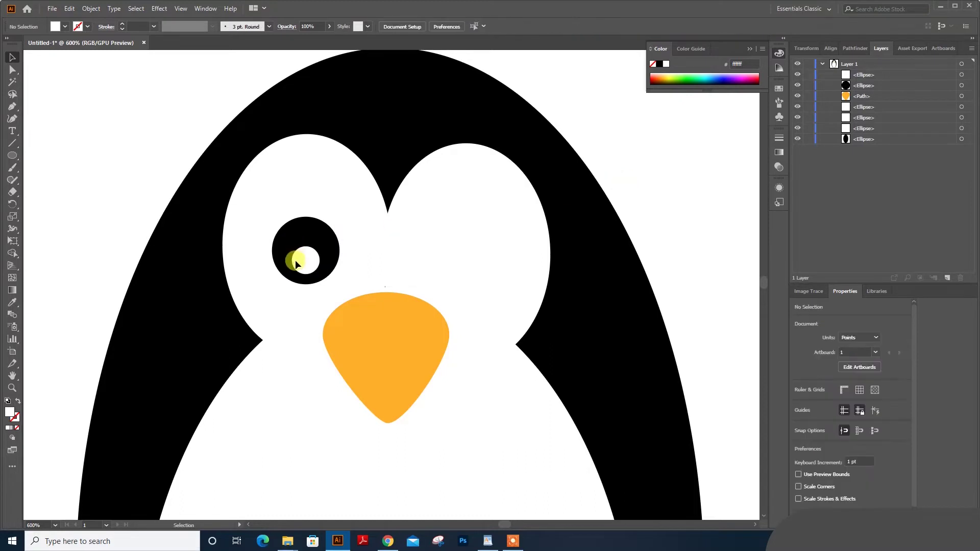
pyautogui.keyDown('shift'); pyautogui.click(315, 236); pyautogui.keyUp('shift')
pyautogui.moveTo(315, 236); pyautogui.dragTo(478, 234)
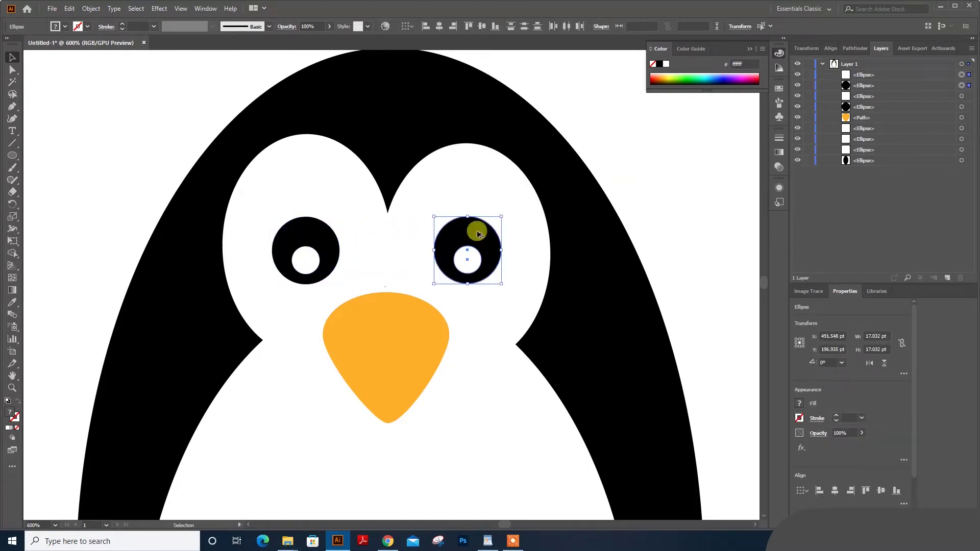
pyautogui.click(667, 208)
# - Draw a black ellipse of about 53 × 145 pt on the right side and tilt it outward
pyautogui.hotkey('ctrl', '-')
pyautogui.hotkey('ctrl', '-')
pyautogui.hotkey('ctrl', '-')
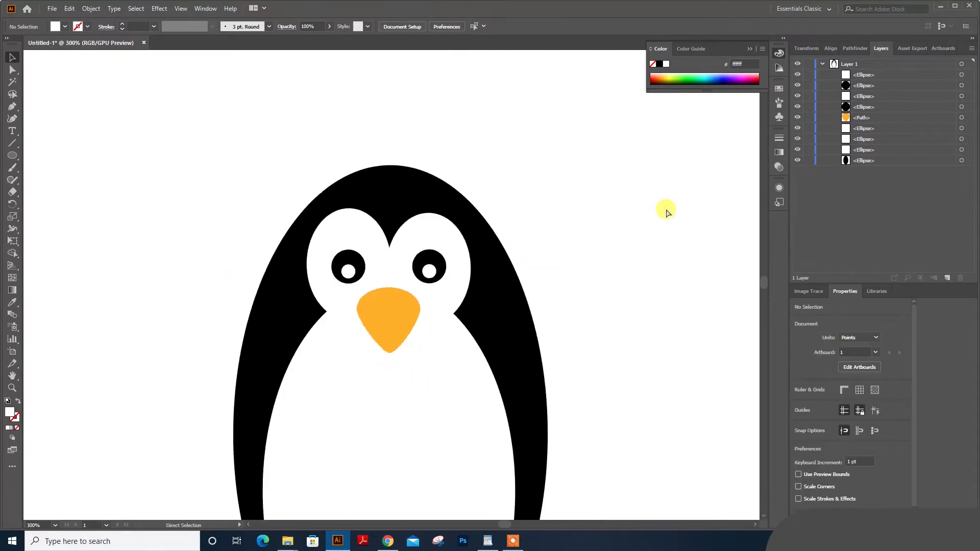
pyautogui.scroll(-4, 607, 229)
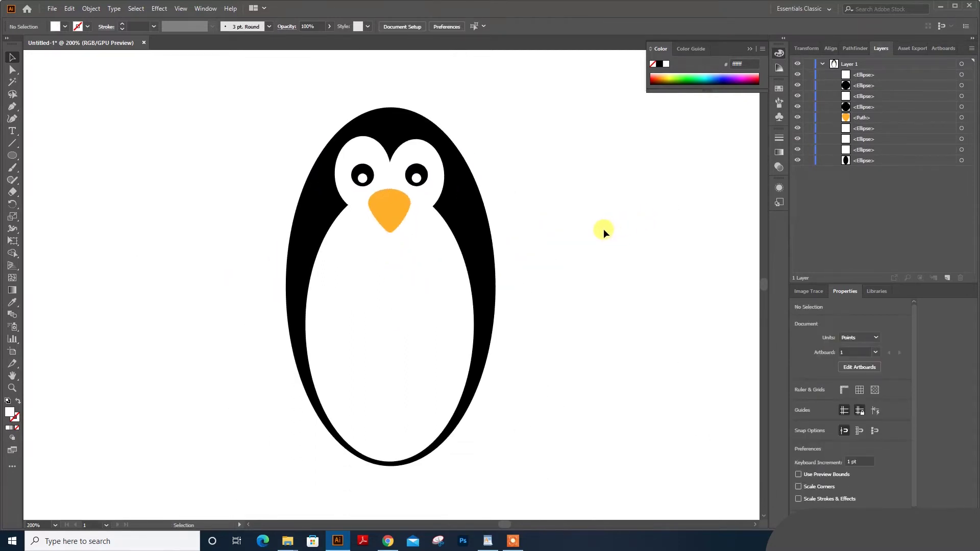
pyautogui.click(12, 155)
pyautogui.moveTo(476, 220); pyautogui.dragTo(534, 416)
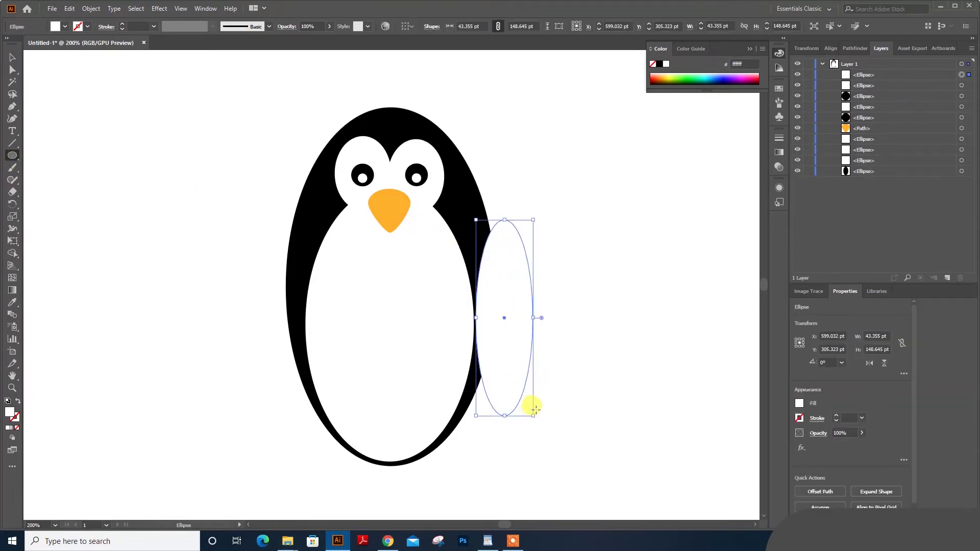
pyautogui.press('i')
pyautogui.click(469, 224)
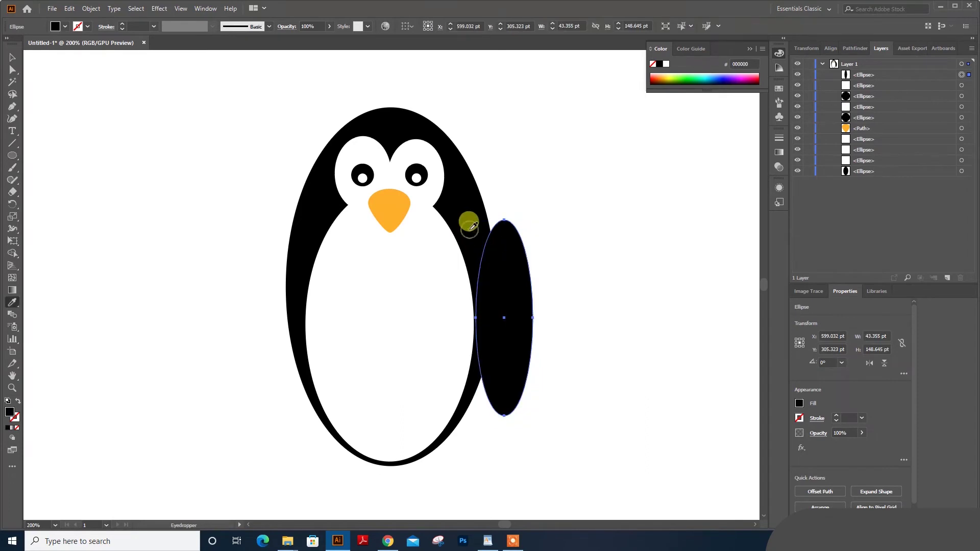
pyautogui.press('v')
pyautogui.moveTo(534, 422); pyautogui.dragTo(550, 401)
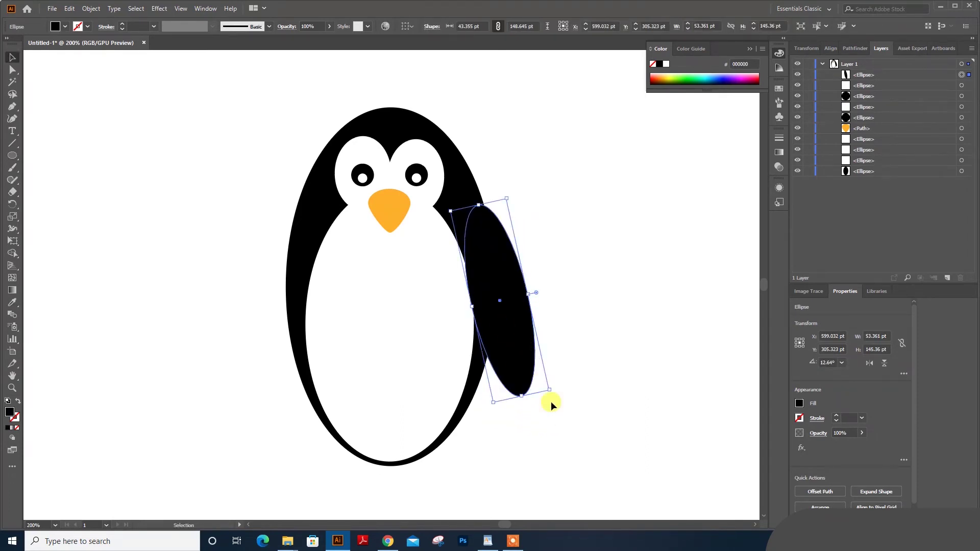
pyautogui.click(556, 441)
pyautogui.hscroll(-3, 511, 314)
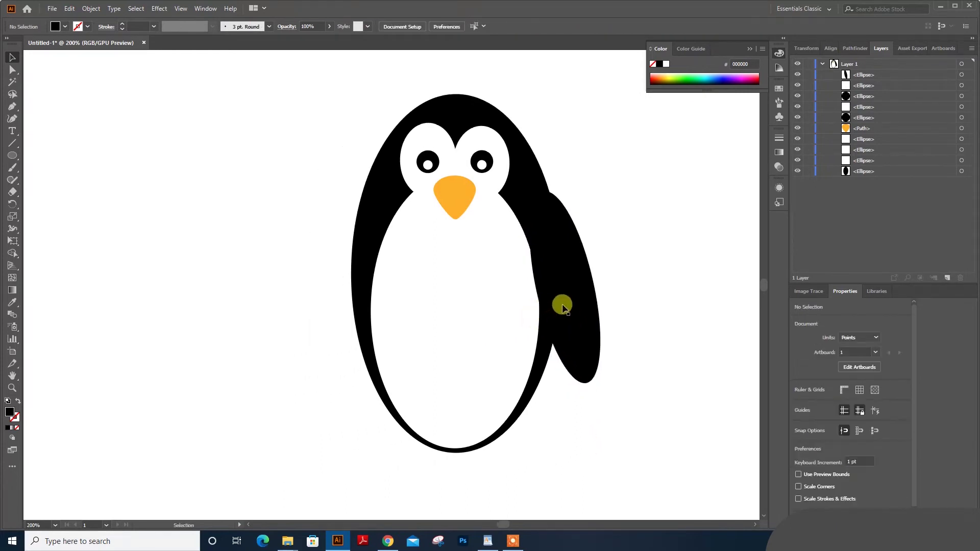
# - Copy the wing to the left side, reflect it horizontally, and nudge it into place
pyautogui.moveTo(568, 304); pyautogui.dragTo(373, 301)
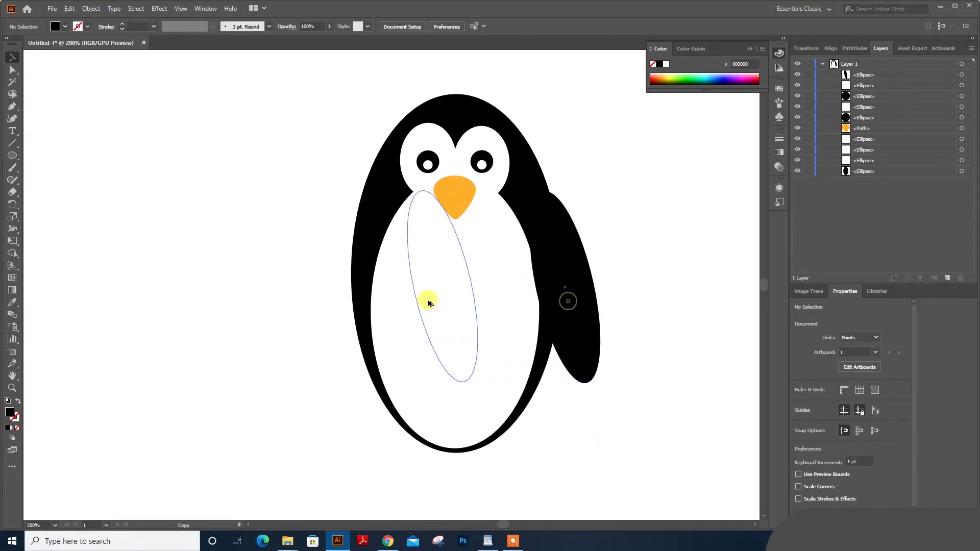
pyautogui.rightClick(373, 301)
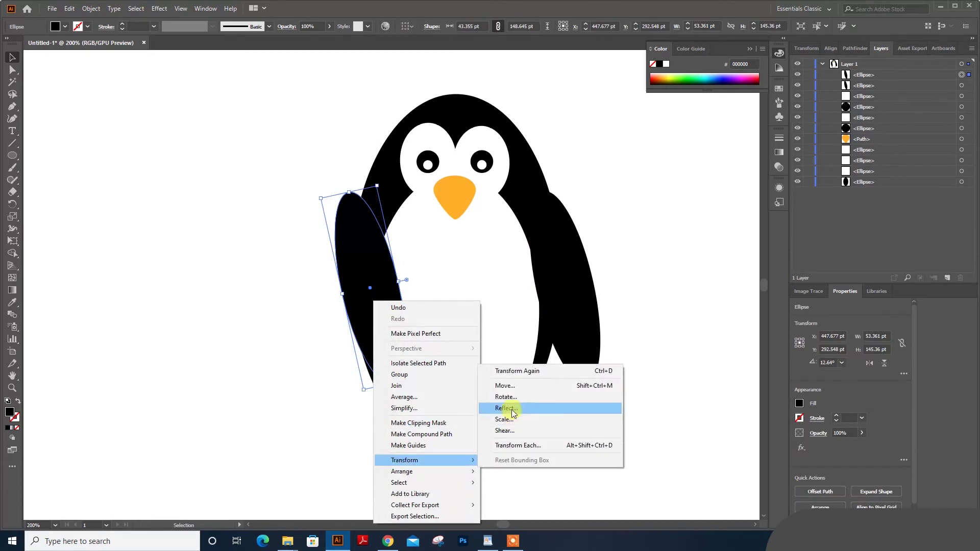
pyautogui.click(512, 410)
pyautogui.click(858, 345)
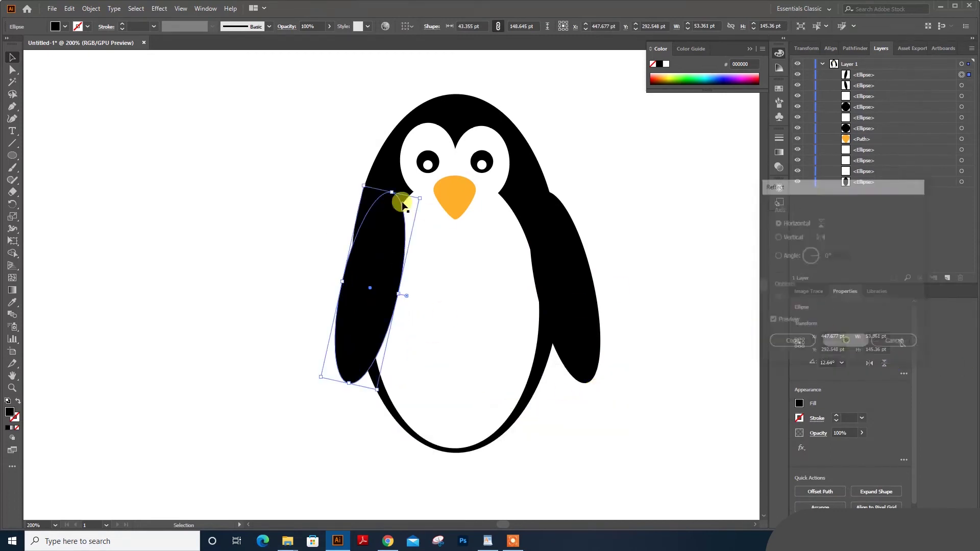
pyautogui.press('Left')
pyautogui.press('Left')
pyautogui.press('Left')
pyautogui.press('Left')
pyautogui.press('Left')
pyautogui.press('Left')
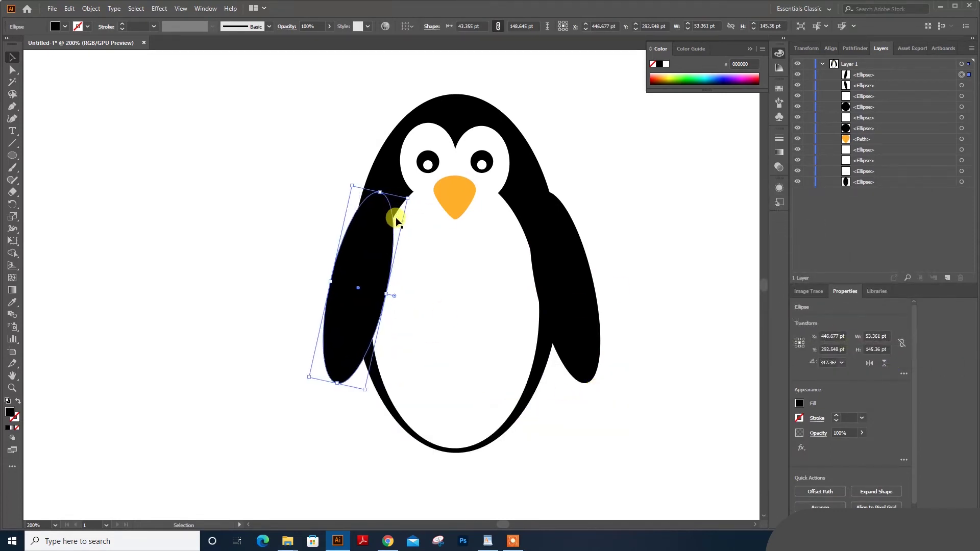
pyautogui.press('Left')
pyautogui.press('Left')
pyautogui.press('Left')
pyautogui.press('Left')
pyautogui.press('Left')
pyautogui.press('Left')
pyautogui.press('Left')
pyautogui.press('Left')
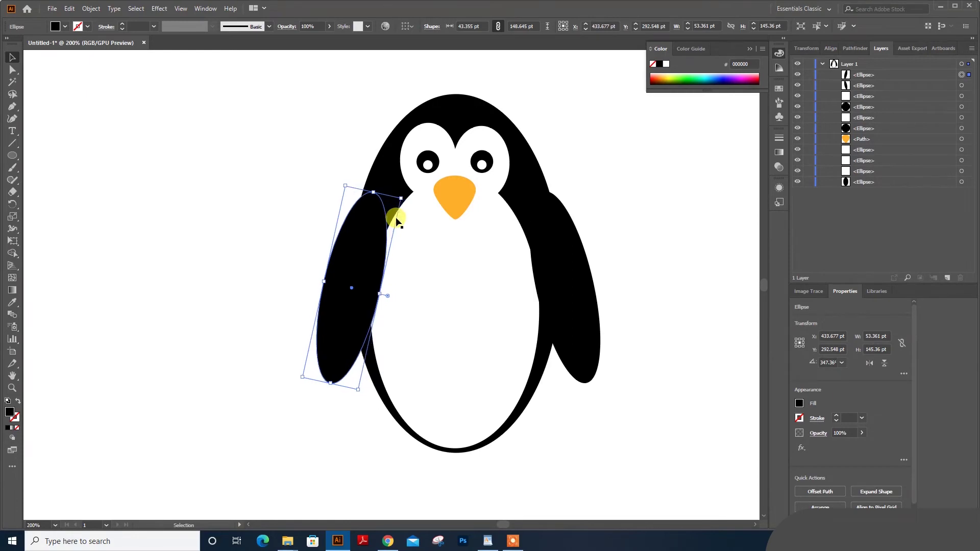
pyautogui.press('Left')
pyautogui.press('Left')
pyautogui.press('Left')
pyautogui.click(642, 273)
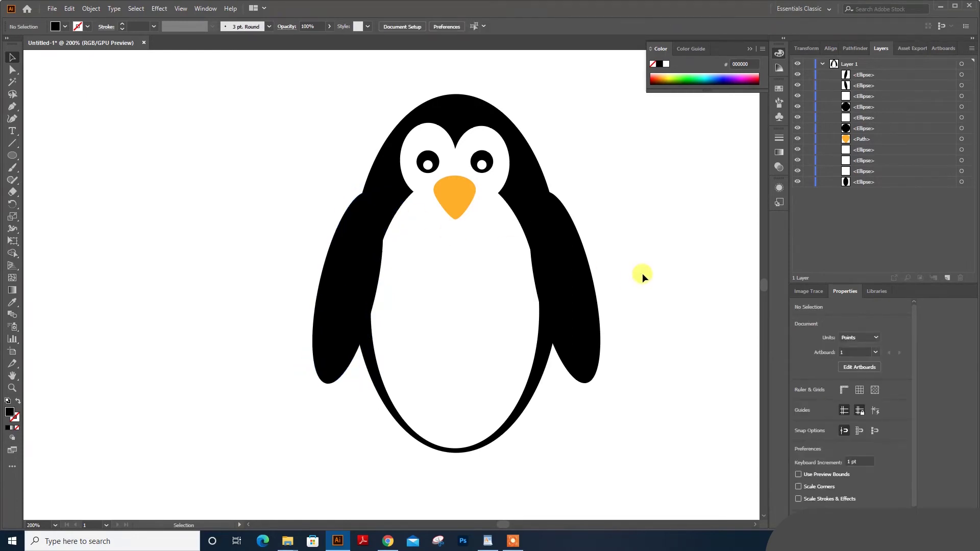
pyautogui.scroll(-1, 642, 273)
pyautogui.scroll(-1, 642, 274)
pyautogui.scroll(-1, 641, 271)
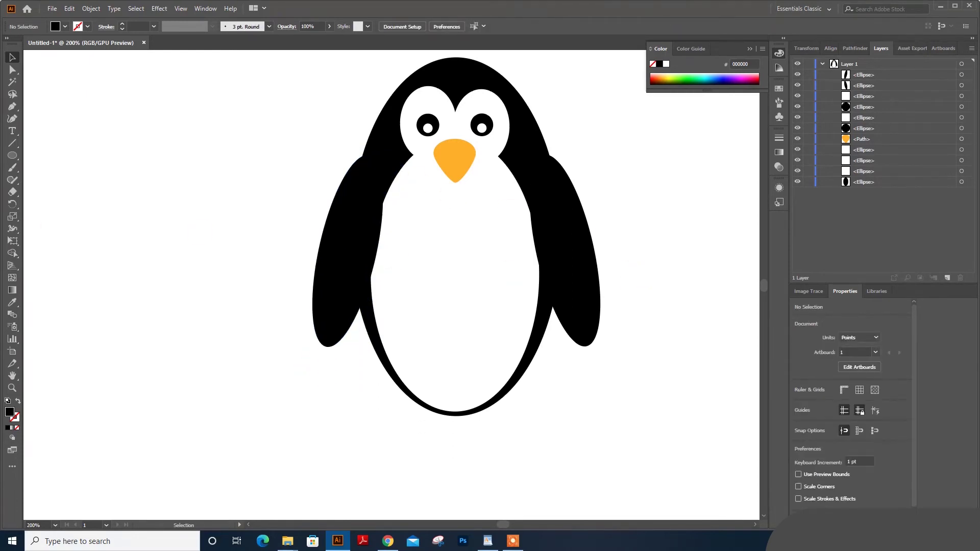
pyautogui.click(11, 159)
# - Draw a small foot ellipse under the body in the beak's orange and reshape it
pyautogui.moveTo(384, 392)
pyautogui.mouseDown()
pyautogui.moveTo(439, 432)
pyautogui.moveTo(448, 425)
pyautogui.mouseUp()
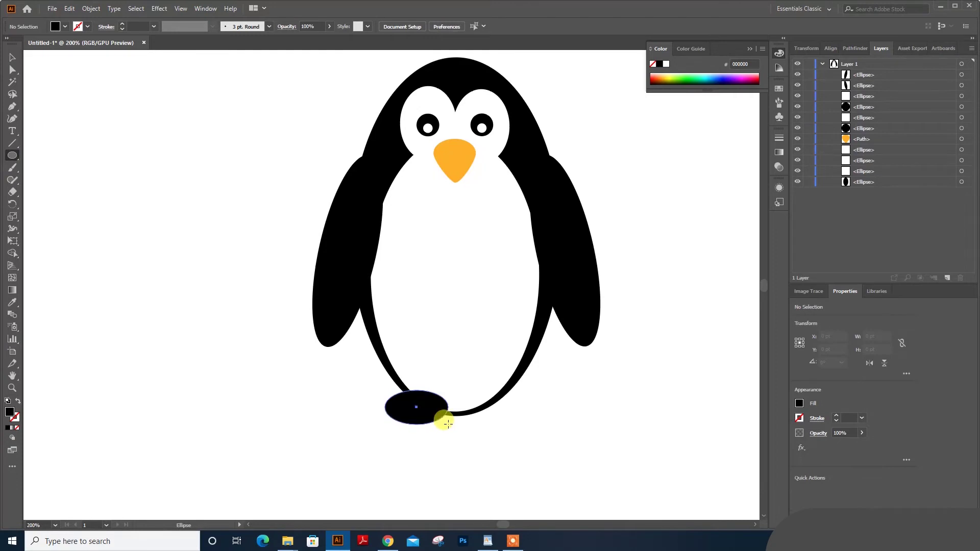
pyautogui.press('i')
pyautogui.click(453, 162)
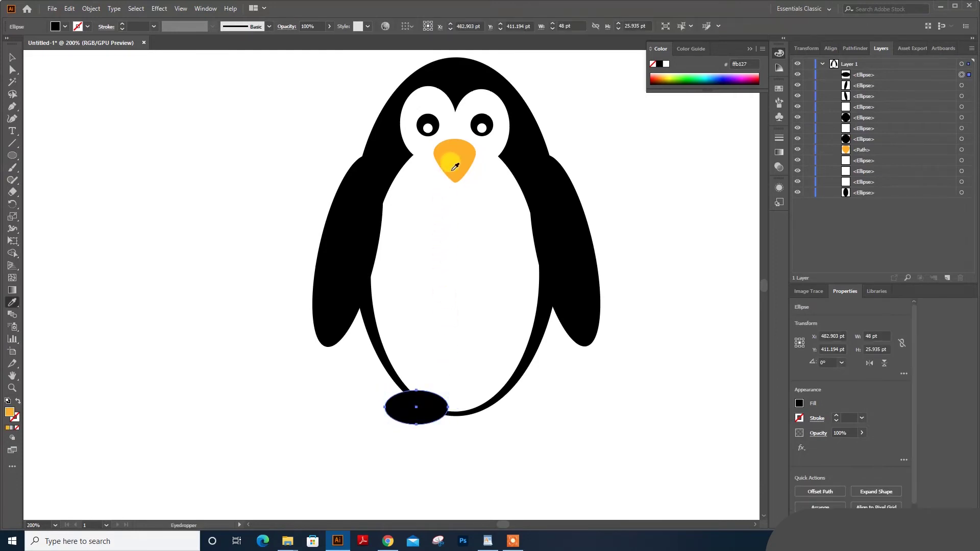
pyautogui.press('v')
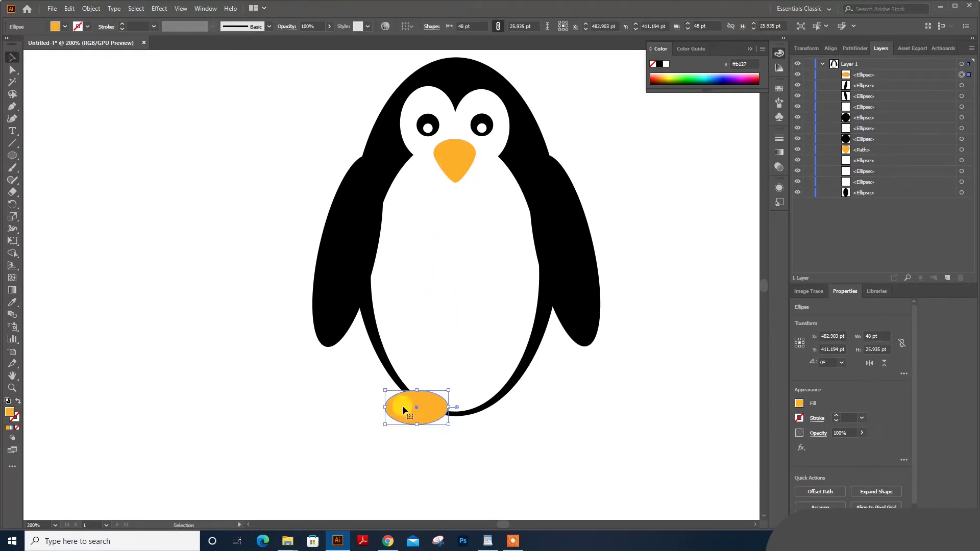
pyautogui.moveTo(417, 424); pyautogui.dragTo(416, 433)
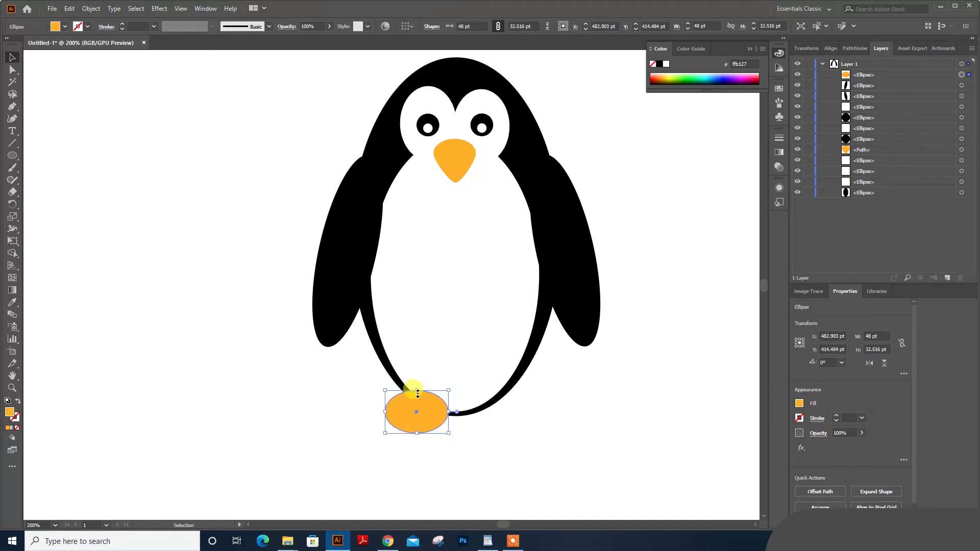
pyautogui.moveTo(418, 391); pyautogui.dragTo(417, 406)
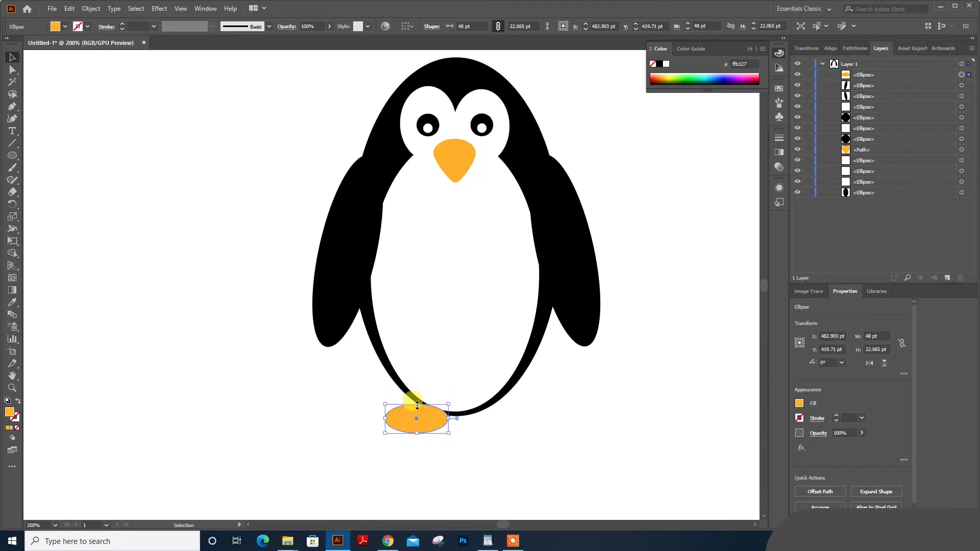
pyautogui.press('v')
pyautogui.hotkey('ctrl', '=')
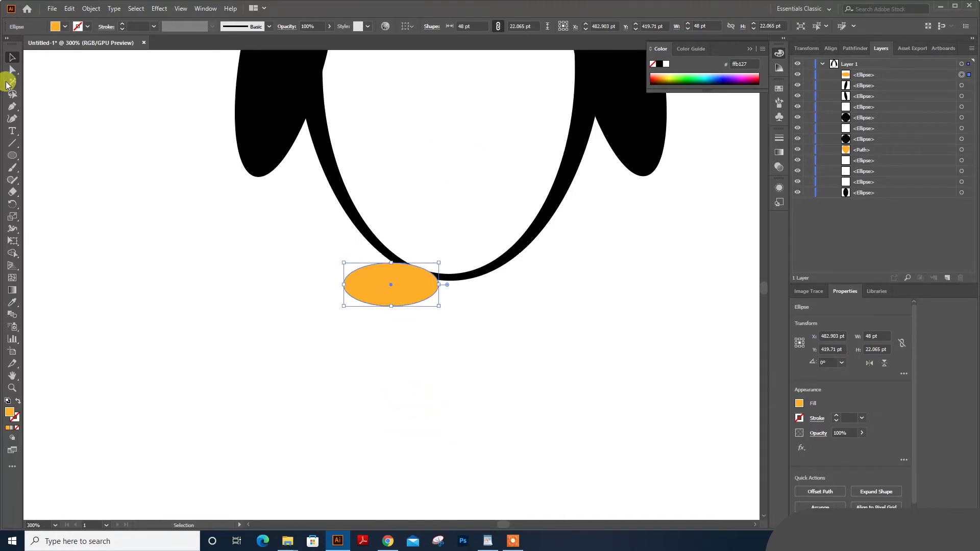
# - Pull the foot's top anchor upward to give it a dome top
pyautogui.click(12, 69)
pyautogui.click(398, 278)
pyautogui.moveTo(391, 265); pyautogui.dragTo(392, 250)
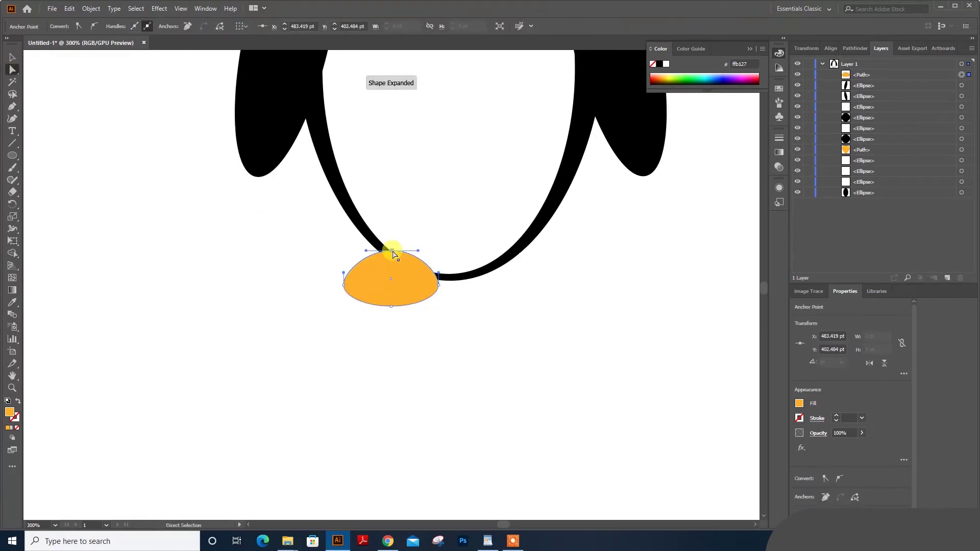
pyautogui.scroll(2, 391, 253)
pyautogui.press('v')
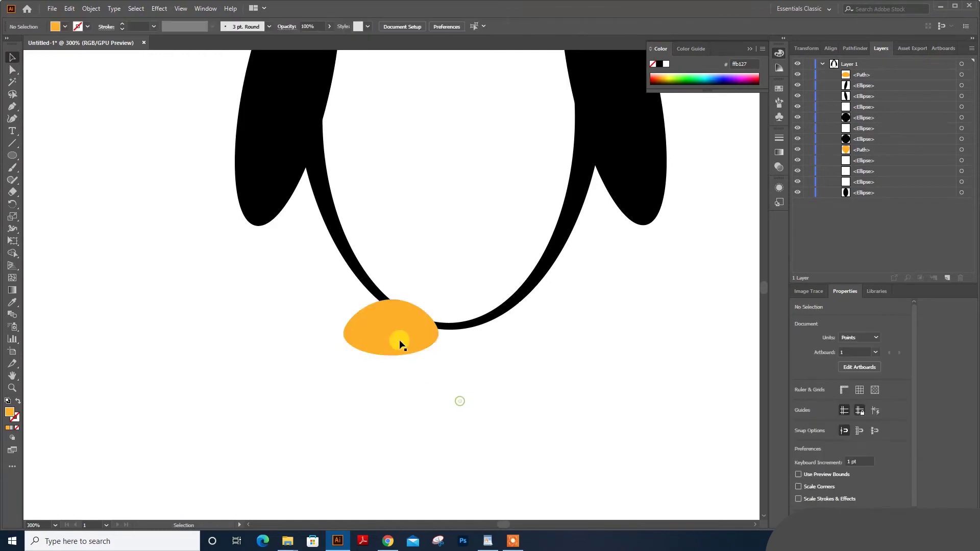
# - Duplicate the foot to the right to form the second orange foot
pyautogui.click(400, 339)
pyautogui.moveTo(399, 339); pyautogui.dragTo(519, 340)
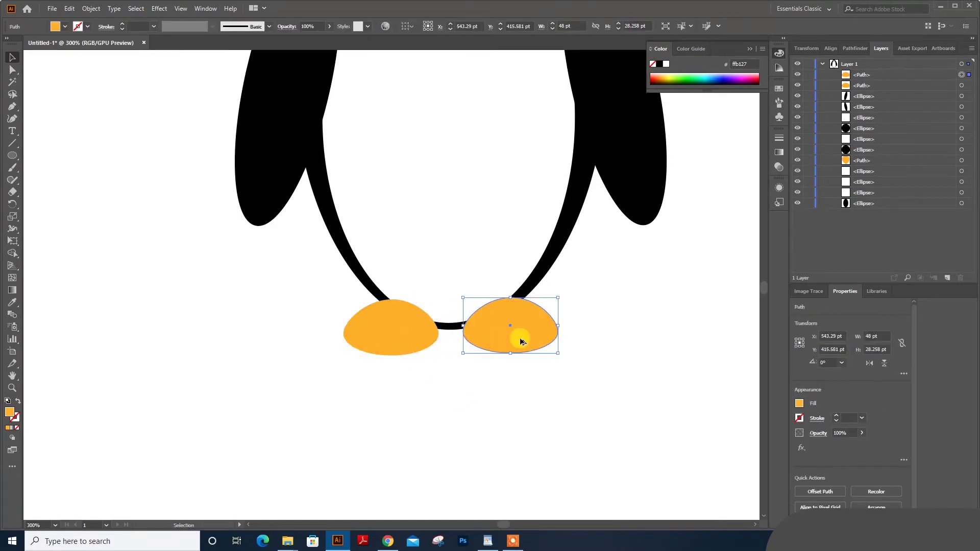
pyautogui.click(614, 356)
pyautogui.scroll(2, 614, 356)
pyautogui.hotkey('ctrl', '-')
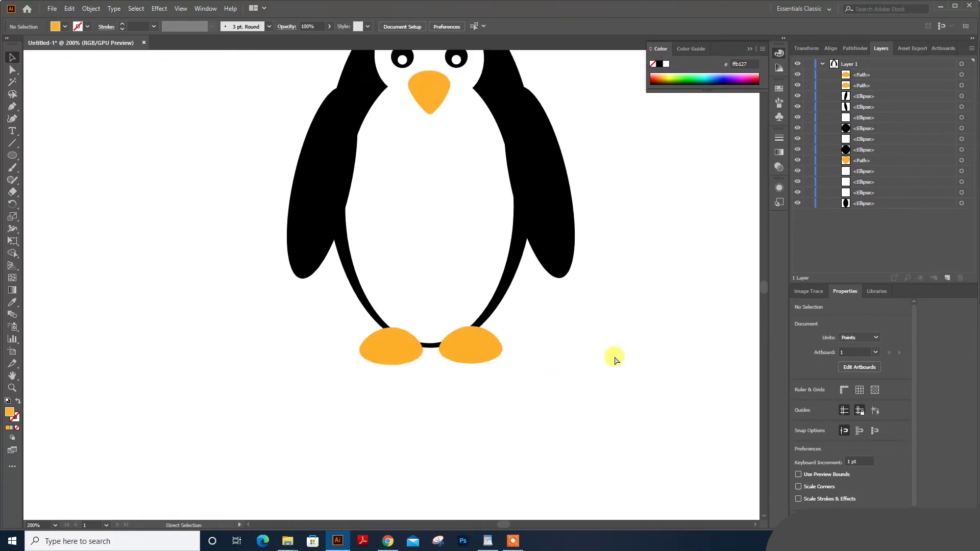
pyautogui.hotkey('ctrl', '-')
pyautogui.scroll(1, 600, 353)
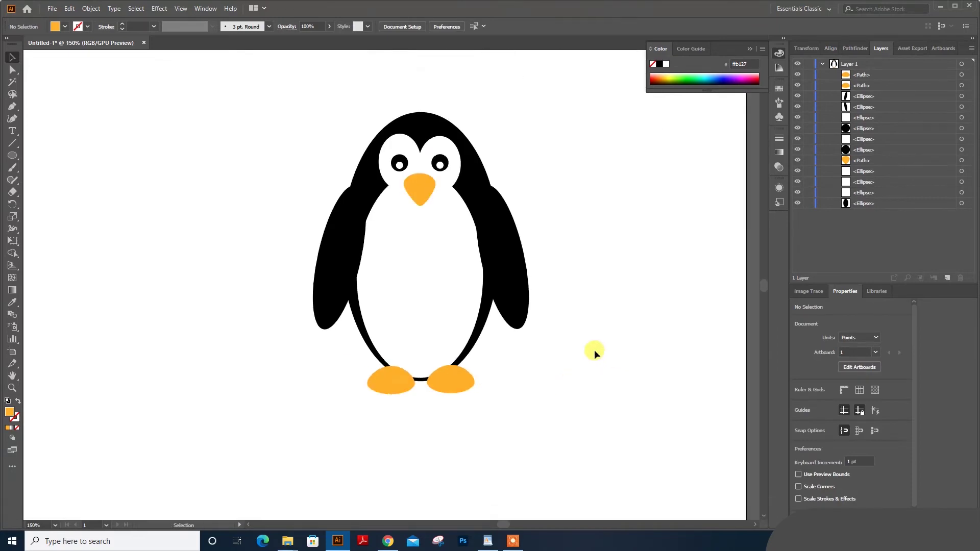
# - Select all the penguin's shapes and group them together
pyautogui.moveTo(309, 104); pyautogui.dragTo(501, 376)
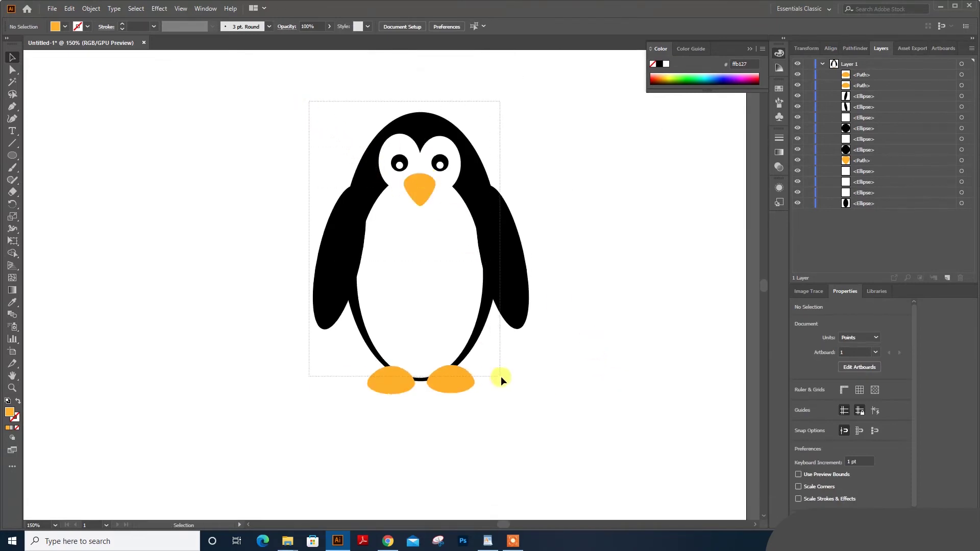
pyautogui.rightClick(495, 263)
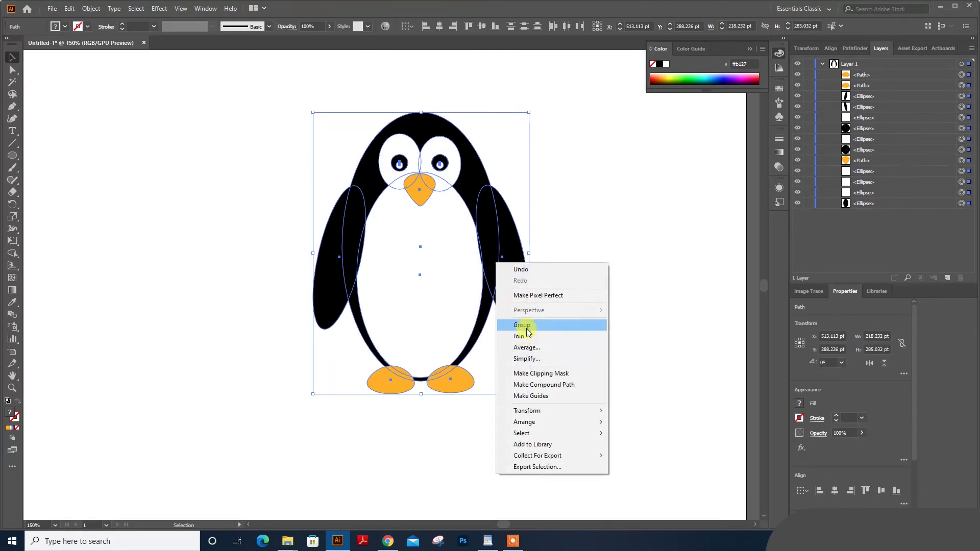
pyautogui.click(527, 325)
# - Recentre the view and drag the penguin group into position on the artboard
pyautogui.click(575, 323)
pyautogui.click(500, 293)
pyautogui.click(601, 302)
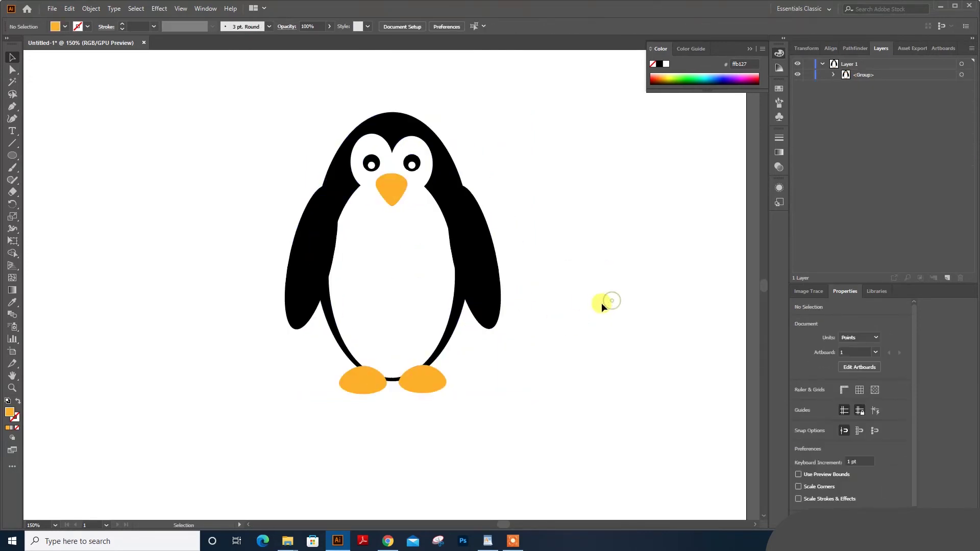
pyautogui.moveTo(611, 305); pyautogui.dragTo(548, 294)
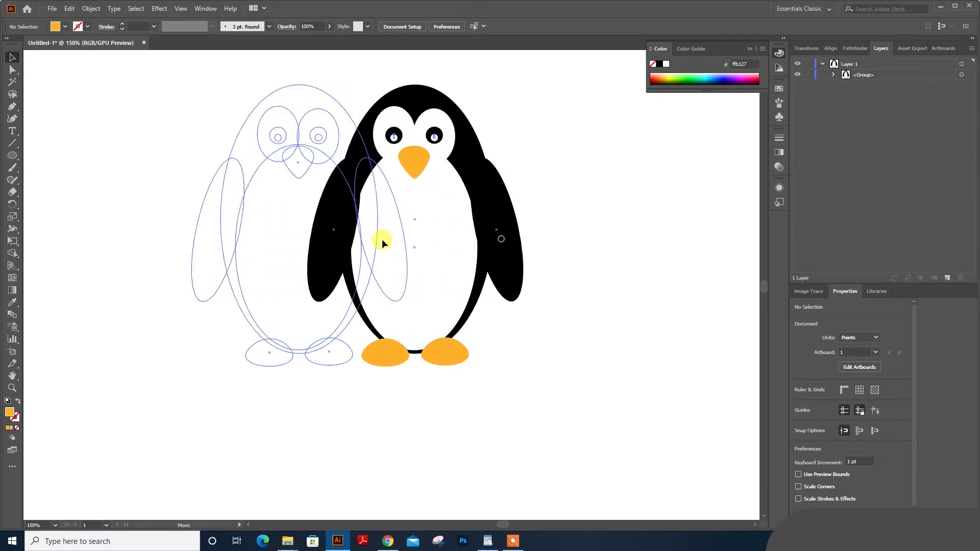
pyautogui.moveTo(462, 275); pyautogui.dragTo(538, 273)
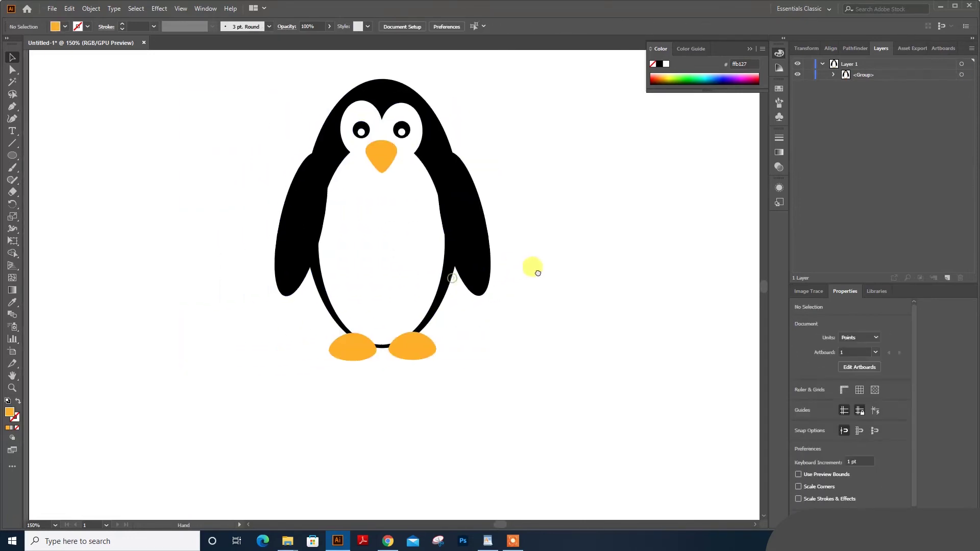
# - Draw a wide flat ellipse under the penguin's feet filled with cyan #46cadb
pyautogui.click(13, 156)
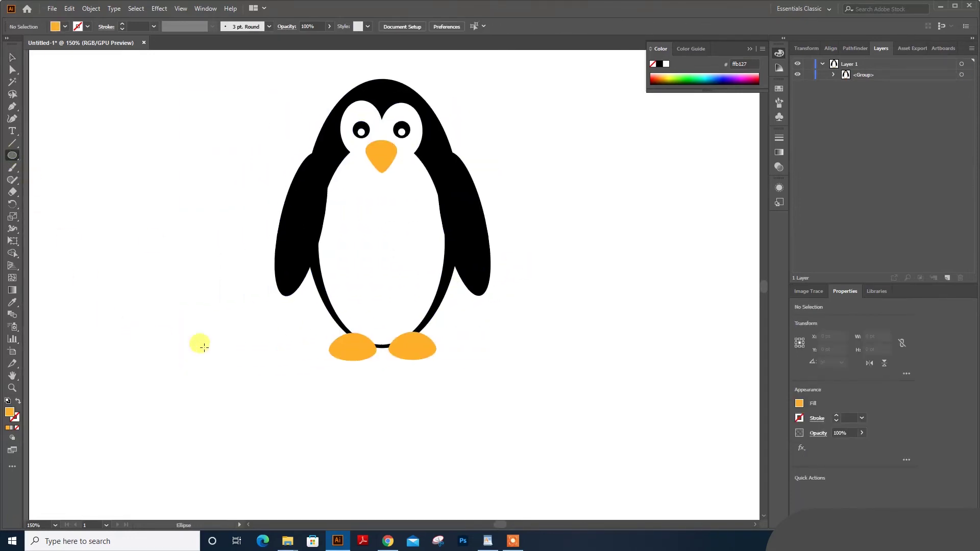
pyautogui.moveTo(184, 326); pyautogui.dragTo(632, 381)
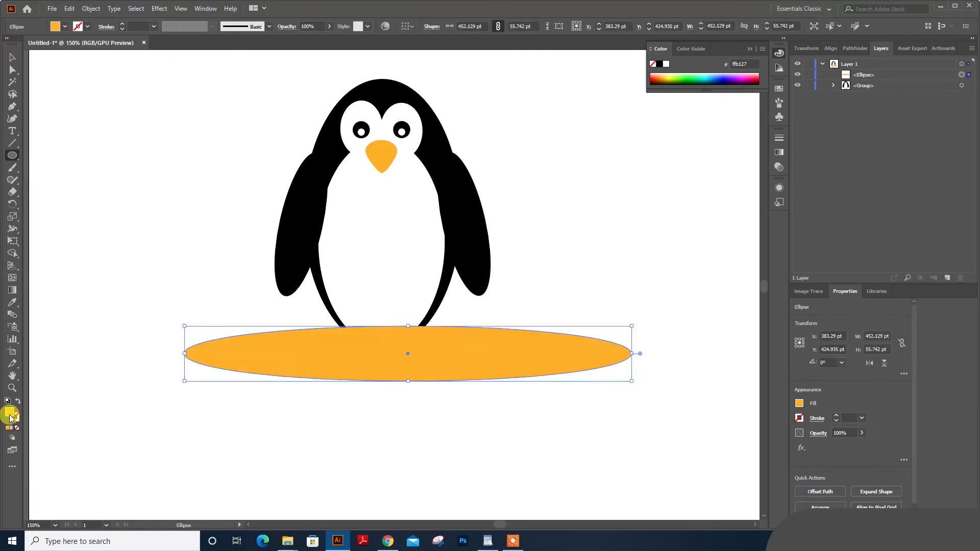
pyautogui.doubleClick(9, 414)
pyautogui.click(811, 174)
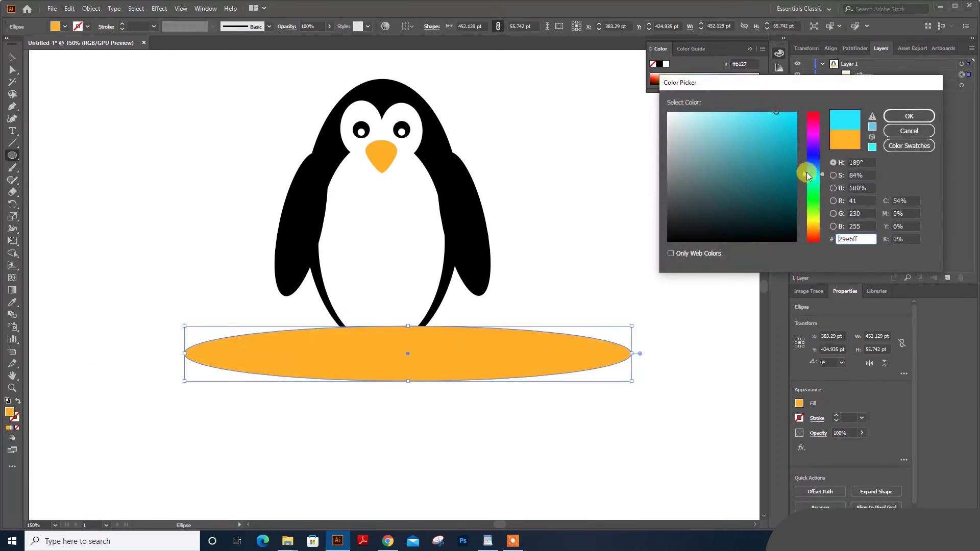
pyautogui.click(782, 127)
pyautogui.moveTo(781, 127)
pyautogui.mouseDown()
pyautogui.moveTo(795, 118)
pyautogui.moveTo(755, 130)
pyautogui.mouseUp()
pyautogui.click(909, 115)
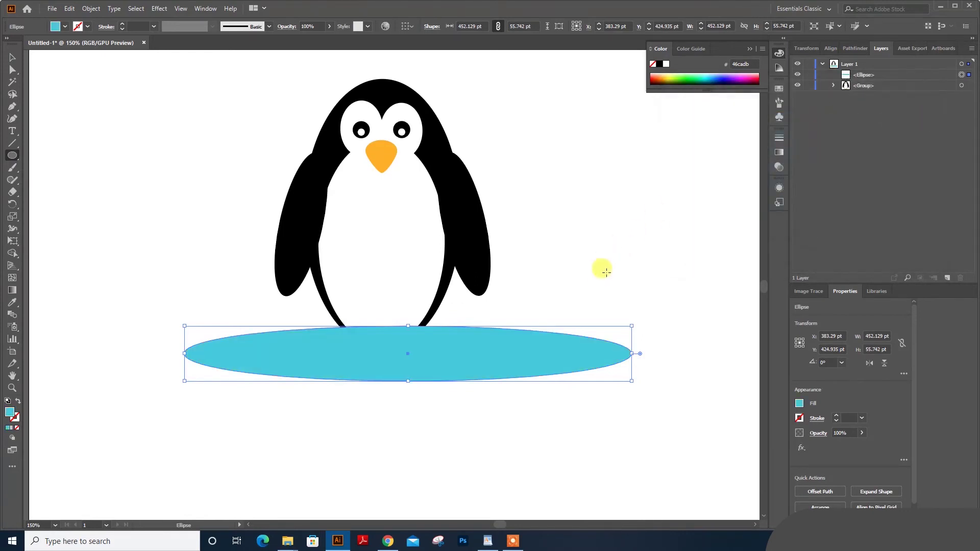
# - Send the cyan ellipse backward behind the penguin
pyautogui.press('v')
pyautogui.rightClick(527, 354)
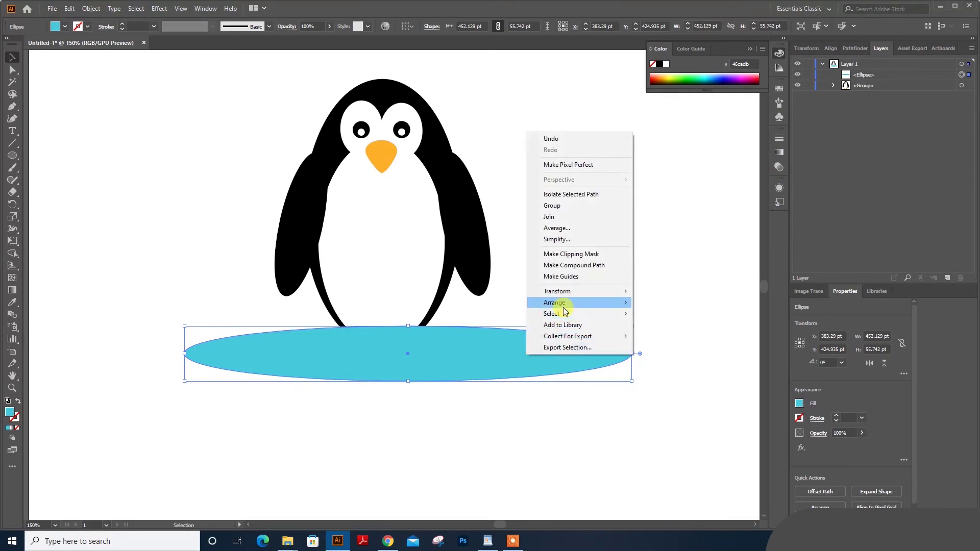
pyautogui.moveTo(555, 302)
pyautogui.click(659, 336)
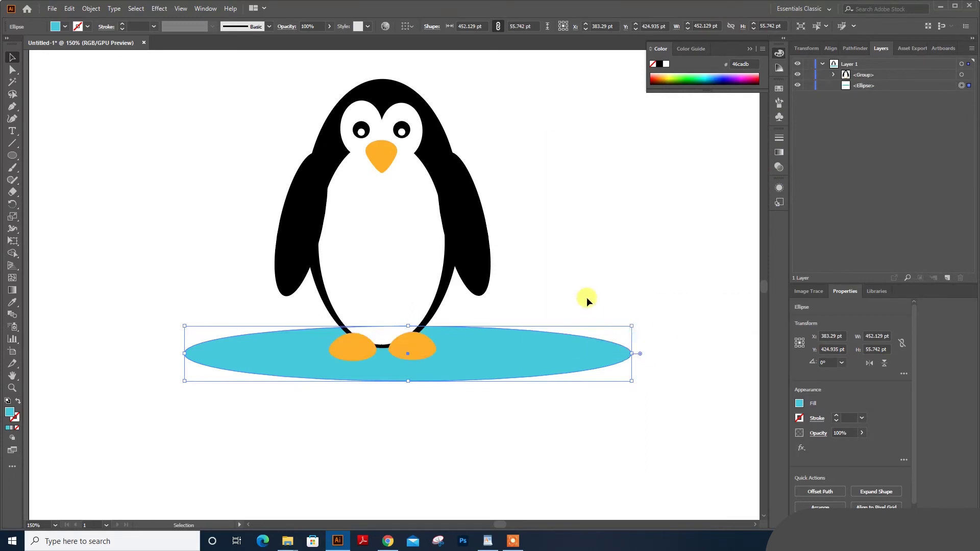
# - Add two smaller overlapping copies of the ellipse to the right to form the ice puddle
pyautogui.click(585, 295)
pyautogui.moveTo(516, 348); pyautogui.dragTo(598, 320)
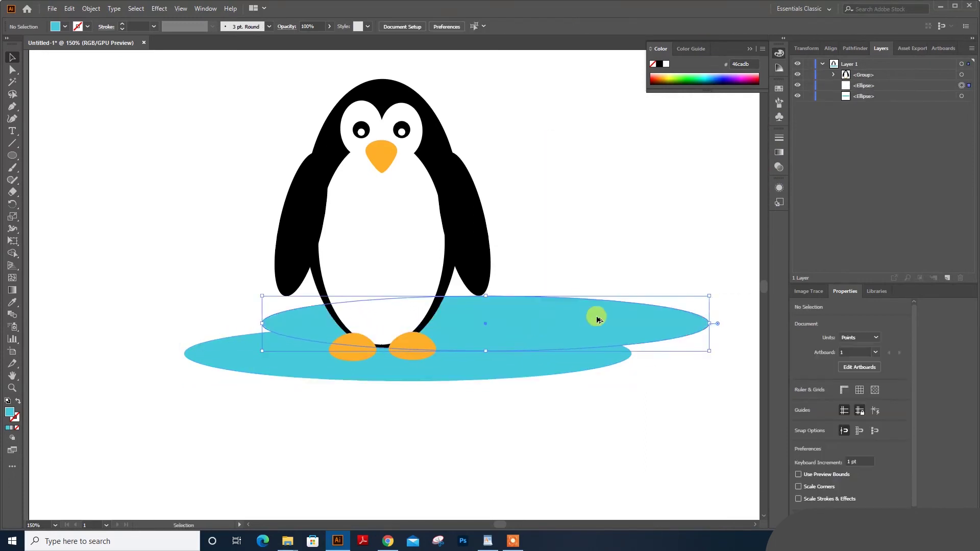
pyautogui.moveTo(709, 296)
pyautogui.mouseDown()
pyautogui.moveTo(457, 326)
pyautogui.moveTo(614, 329)
pyautogui.mouseUp()
pyautogui.moveTo(552, 329); pyautogui.dragTo(635, 343)
pyautogui.click(626, 295)
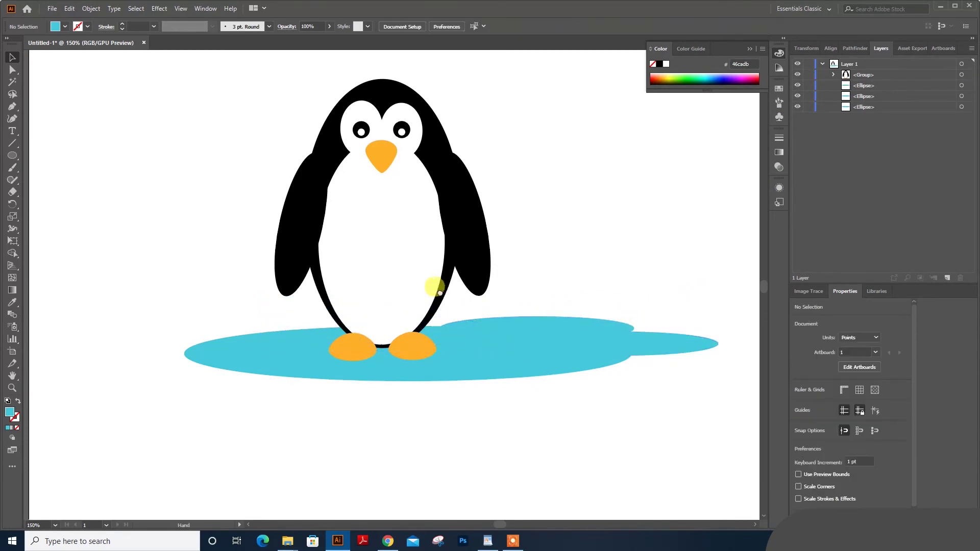
pyautogui.moveTo(440, 293); pyautogui.dragTo(414, 304)
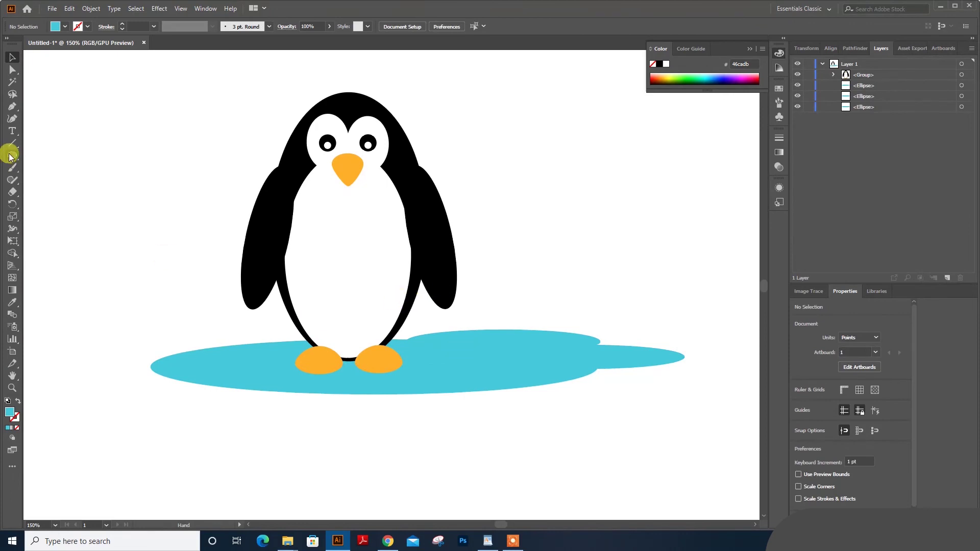
# - Draw a wide rectangle across the lower artboard with a pale grey-blue fill
pyautogui.moveTo(10, 156); pyautogui.dragTo(32, 154)
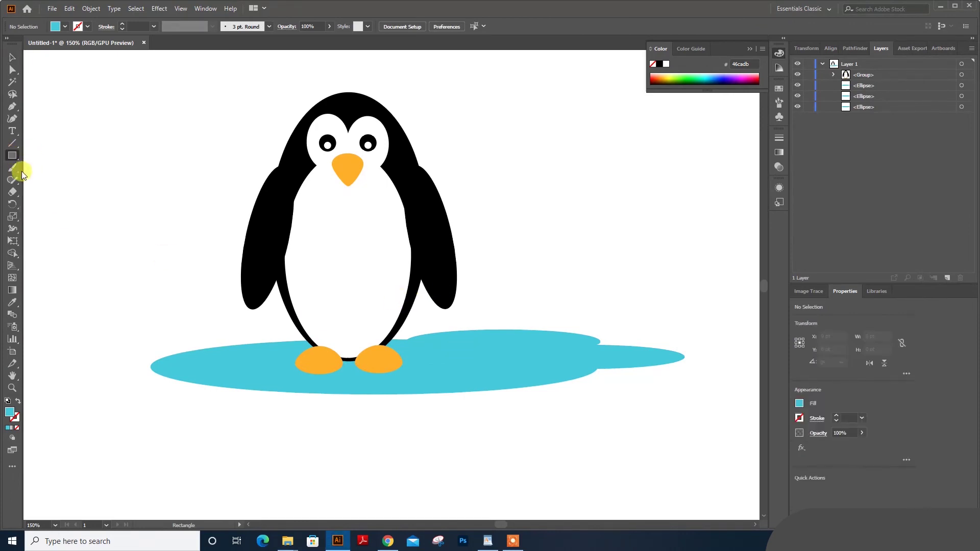
pyautogui.moveTo(24, 206); pyautogui.dragTo(404, 406)
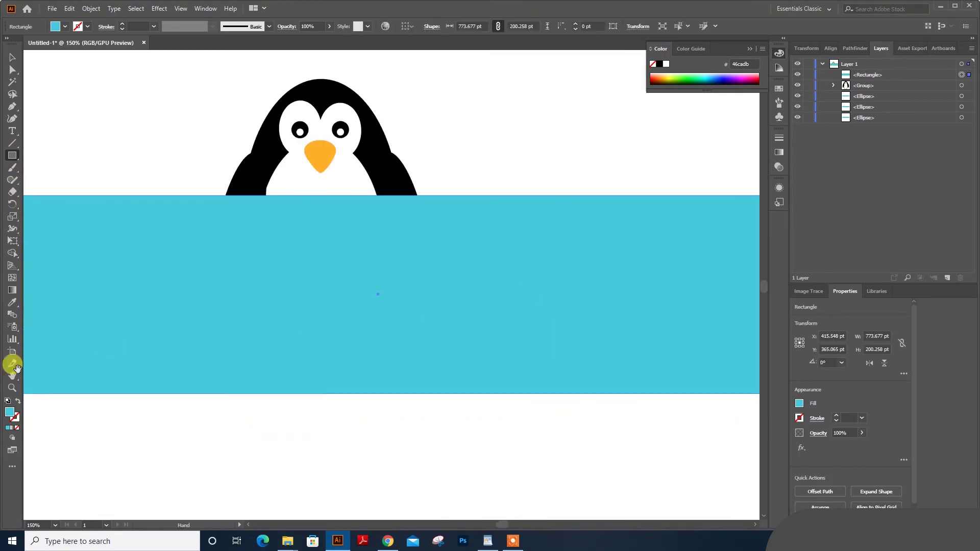
pyautogui.doubleClick(10, 412)
pyautogui.moveTo(684, 200); pyautogui.dragTo(701, 117)
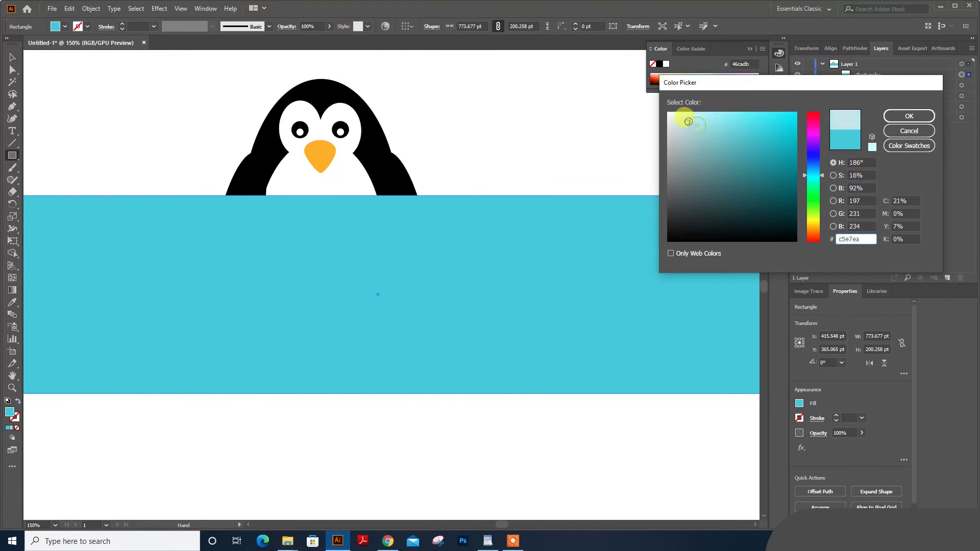
pyautogui.moveTo(688, 121); pyautogui.dragTo(683, 132)
pyautogui.click(922, 121)
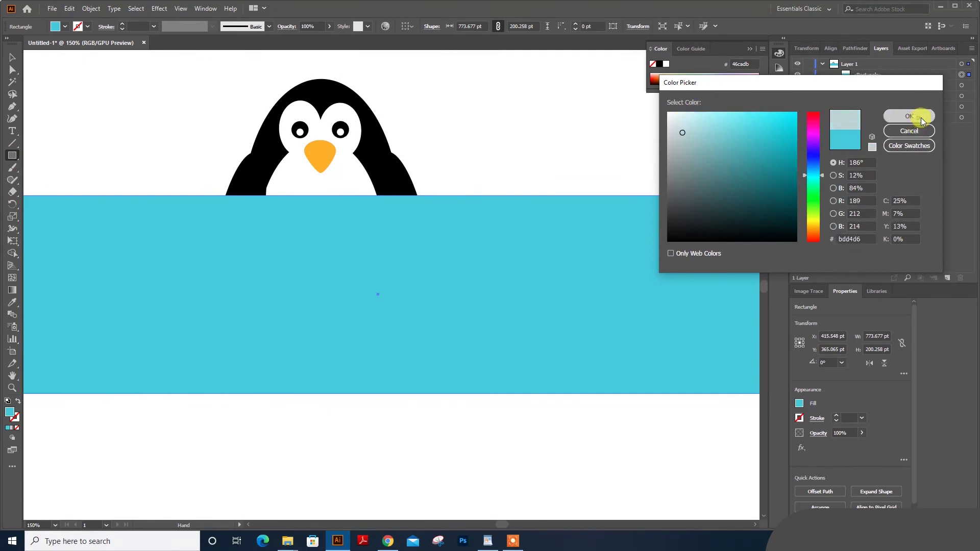
# - Change the rectangle's fill to a lighter pale cyan, #c7f1f2
pyautogui.doubleClick(9, 412)
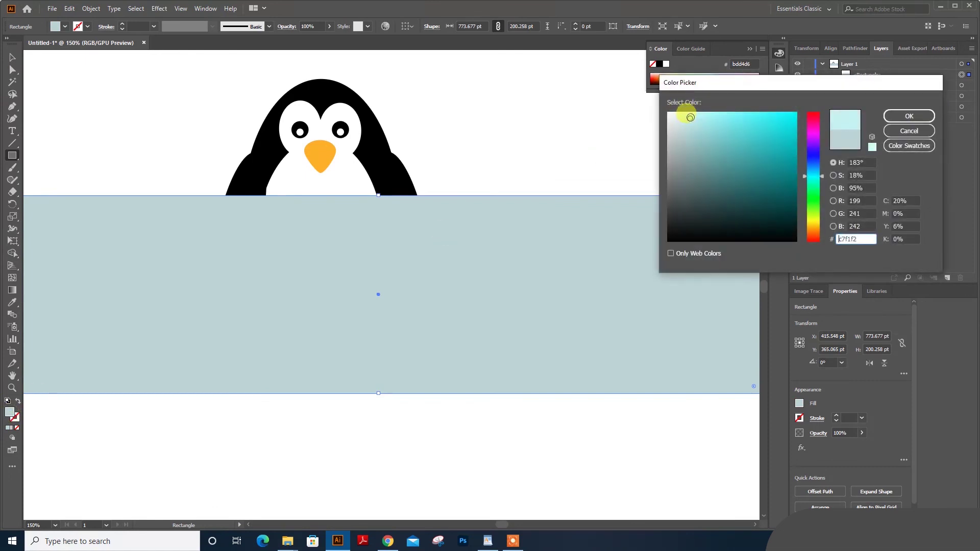
pyautogui.moveTo(691, 114); pyautogui.dragTo(691, 118)
pyautogui.click(909, 116)
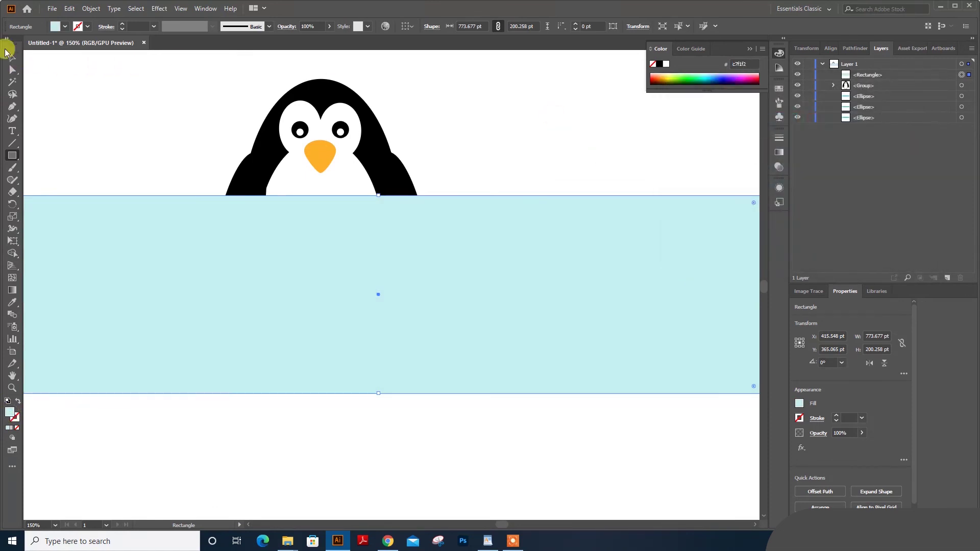
pyautogui.click(7, 53)
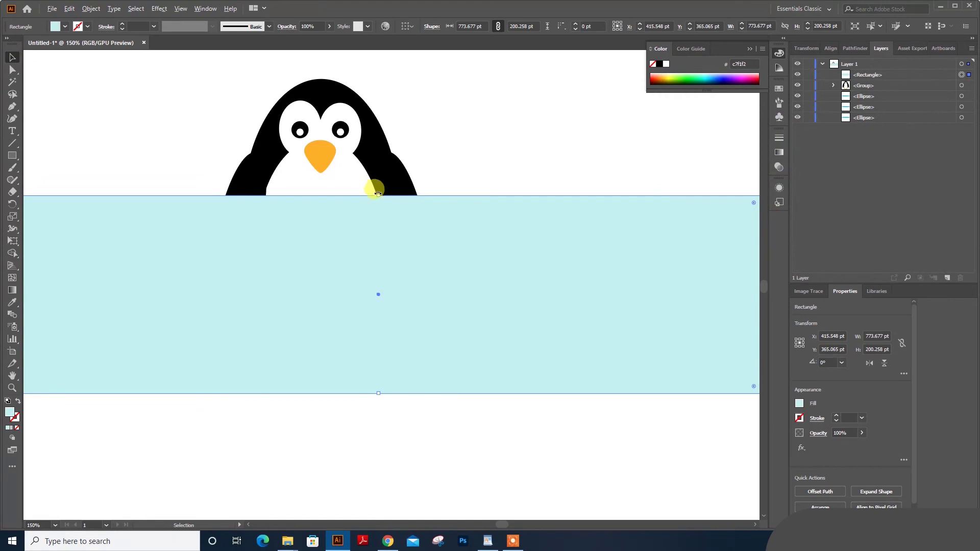
# - Stretch the cyan rectangle to about 774 × 585 pt and send it to the back
pyautogui.moveTo(378, 193); pyautogui.dragTo(394, 57)
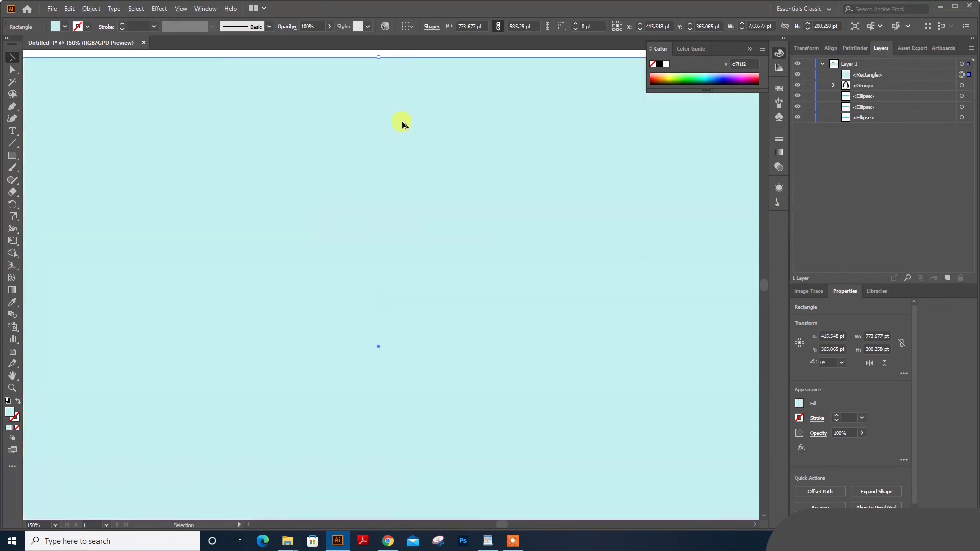
pyautogui.rightClick(507, 291)
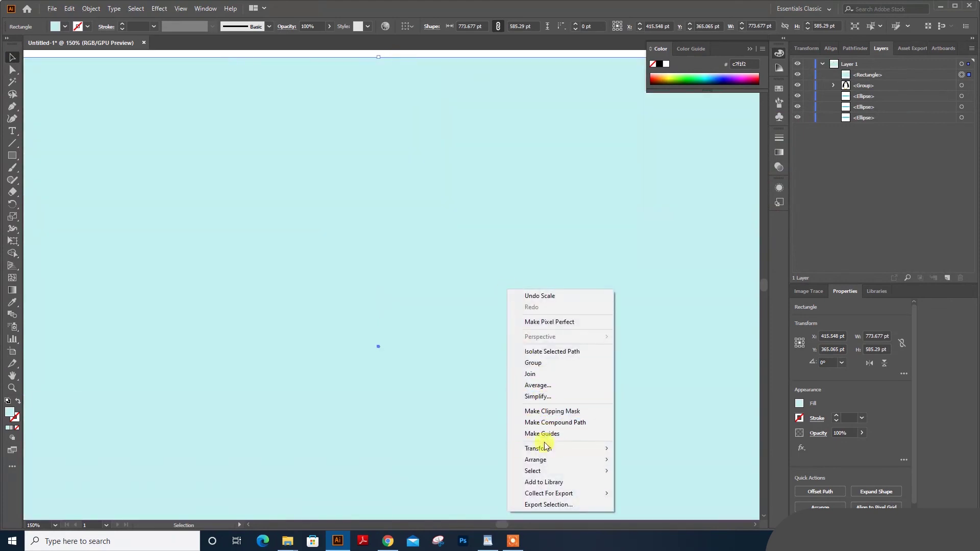
pyautogui.click(657, 494)
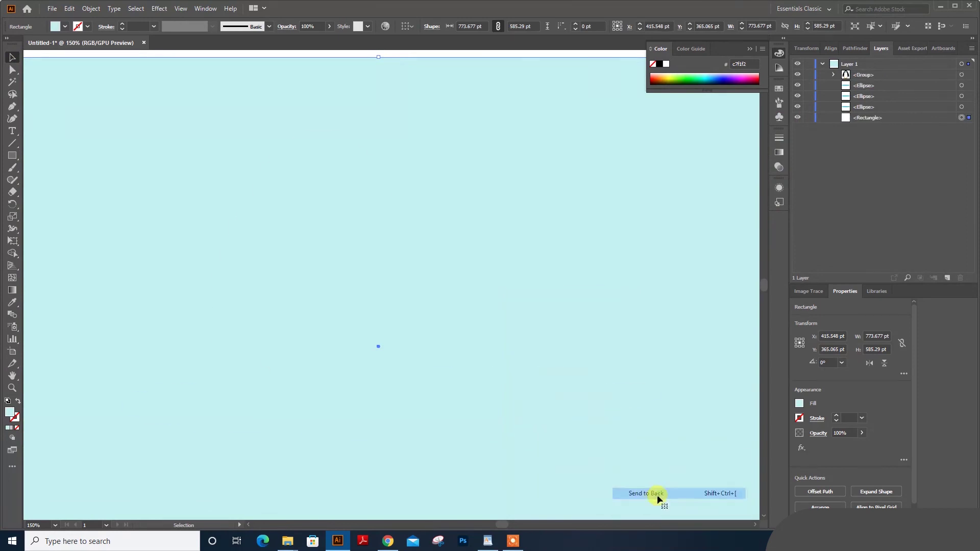
pyautogui.scroll(-1, 571, 323)
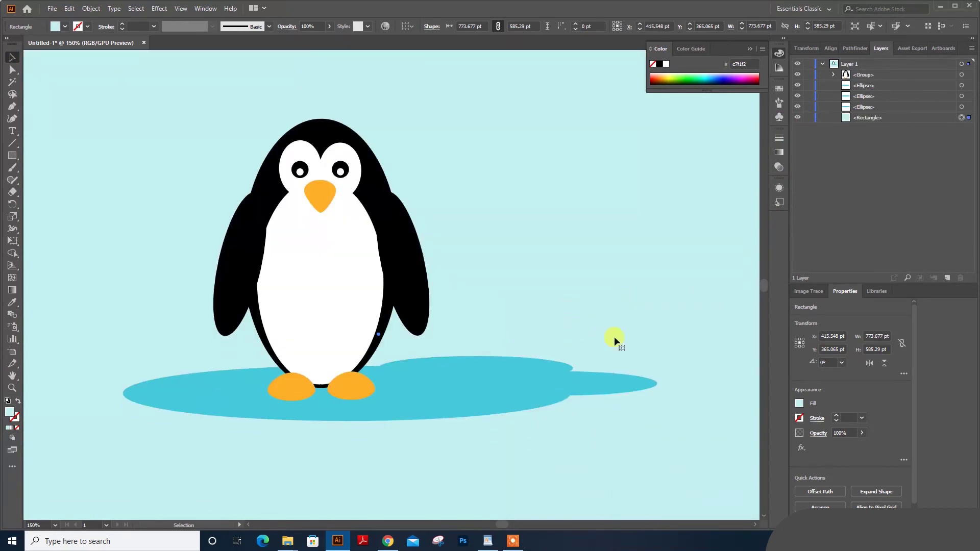
pyautogui.click(56, 526)
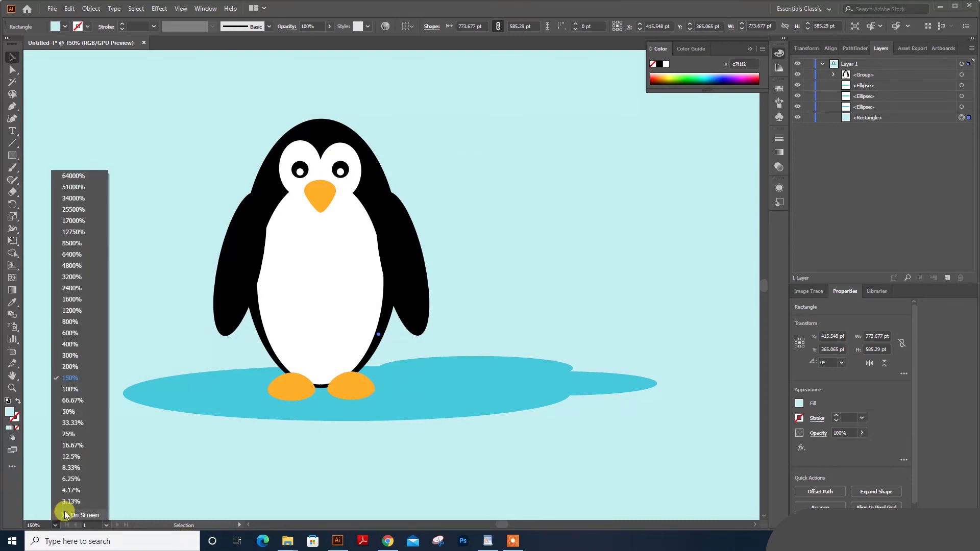
pyautogui.click(65, 515)
pyautogui.click(727, 383)
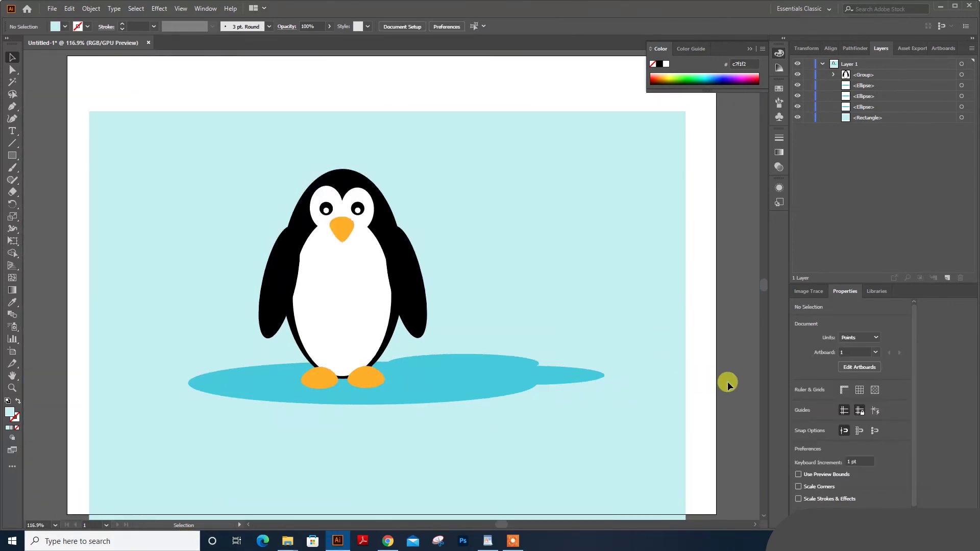
pyautogui.hotkey('ctrl', '+')
pyautogui.hotkey('ctrl', '+')
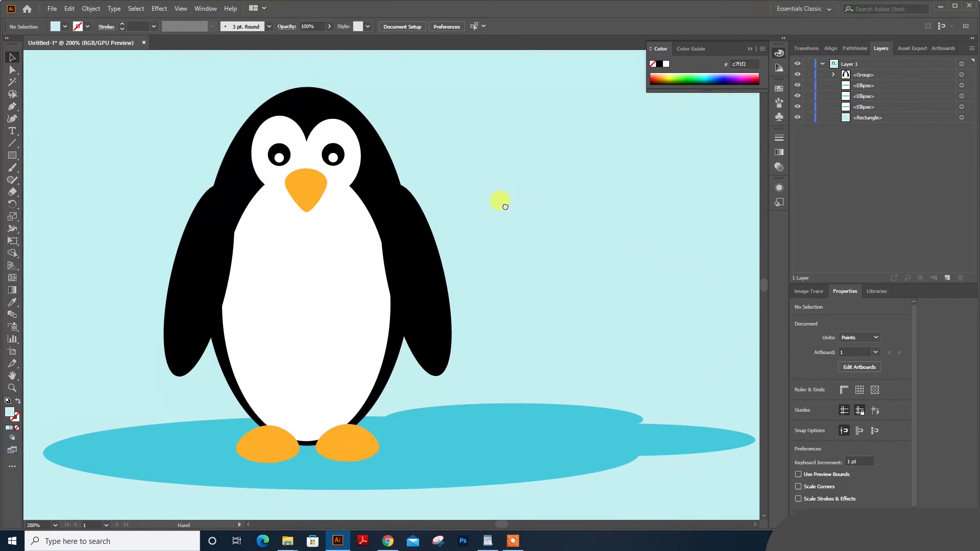
pyautogui.moveTo(505, 207); pyautogui.dragTo(549, 205)
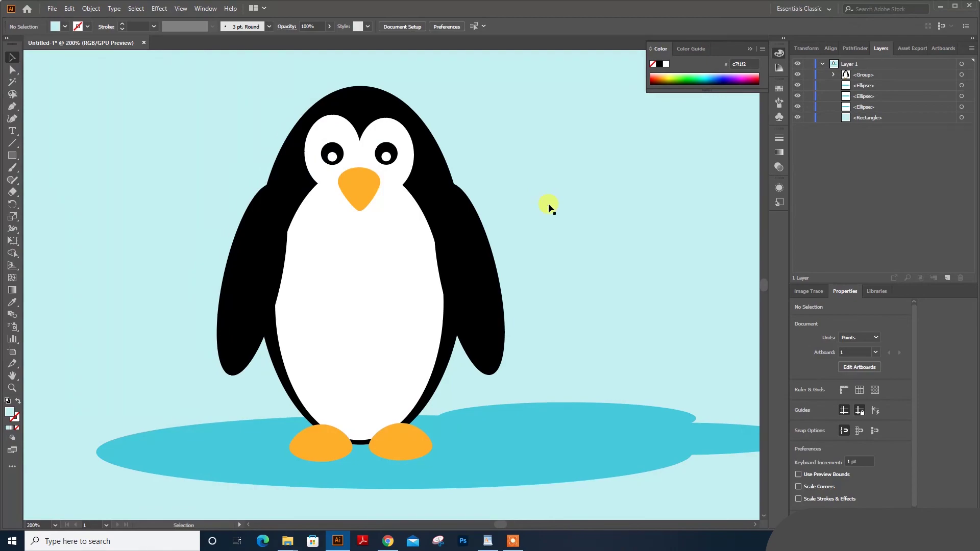